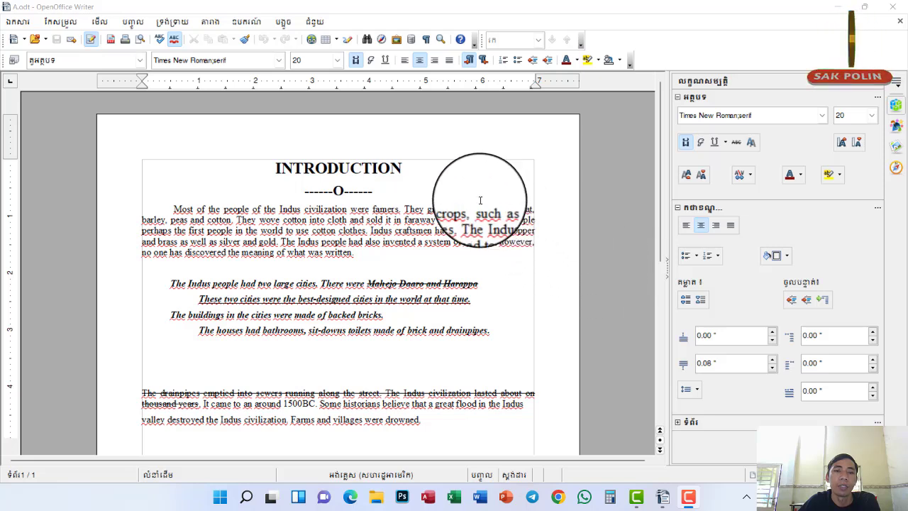
Try left alignment on the INTRODUCTION heading of A.odt and restore its centred alignment
left_click(402, 169)
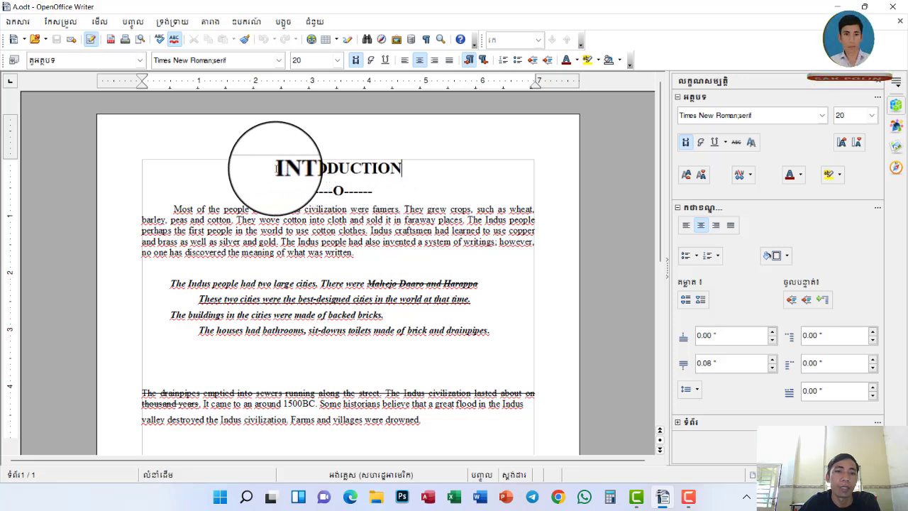
left_click(276, 168)
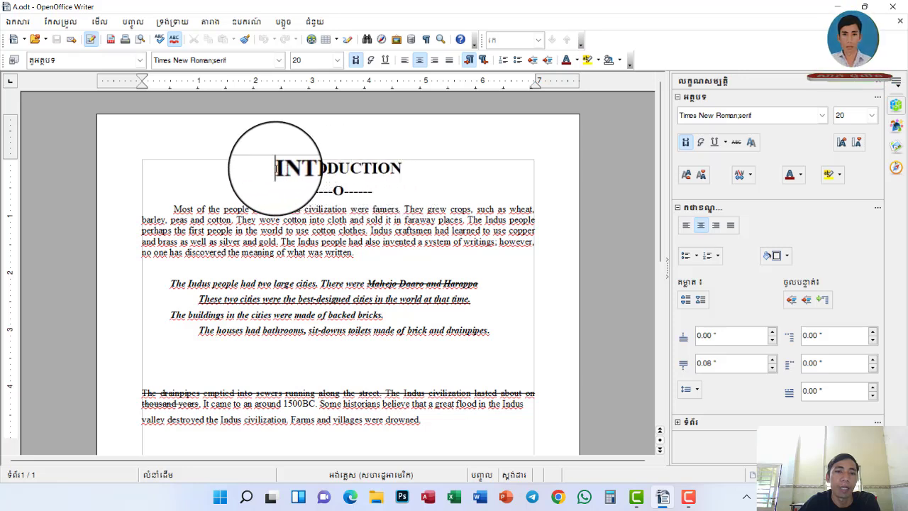
left_click(394, 62)
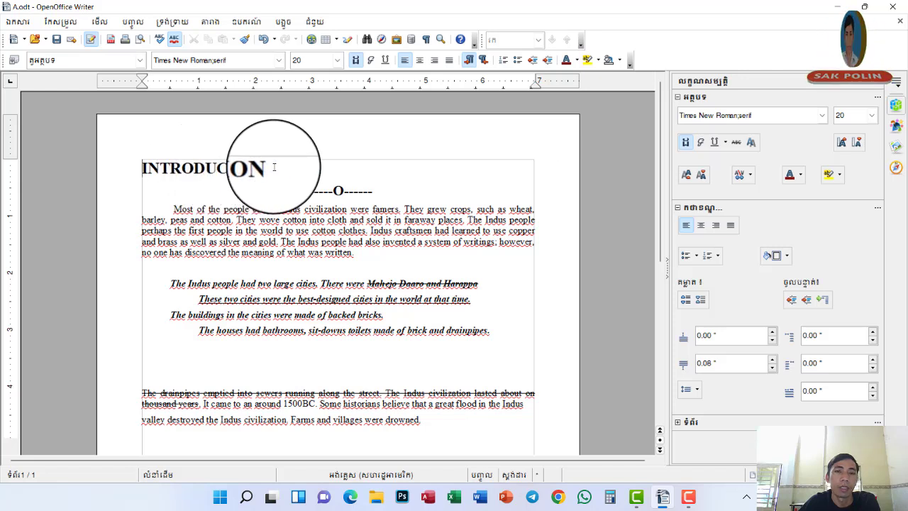
left_click(420, 61)
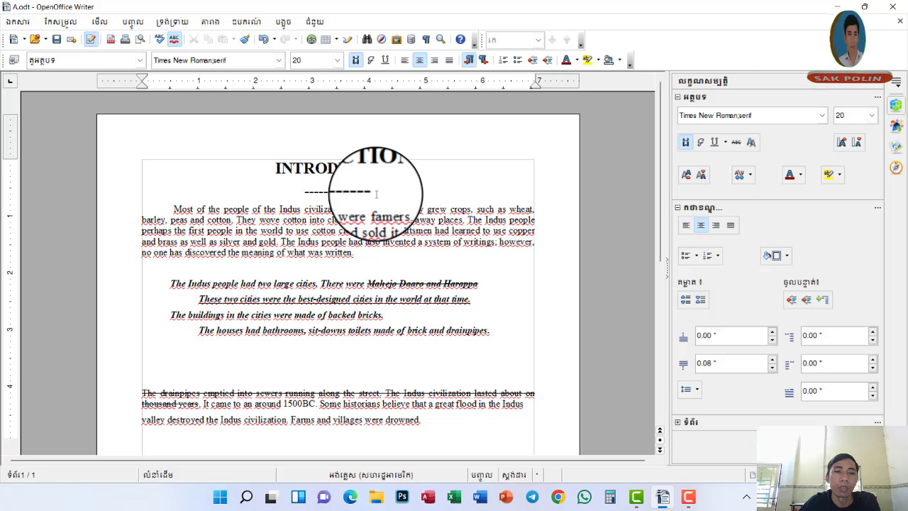
Examine the font and alignment settings of the dashed divider line and the first body paragraph
left_click_drag(375, 192, 304, 192)
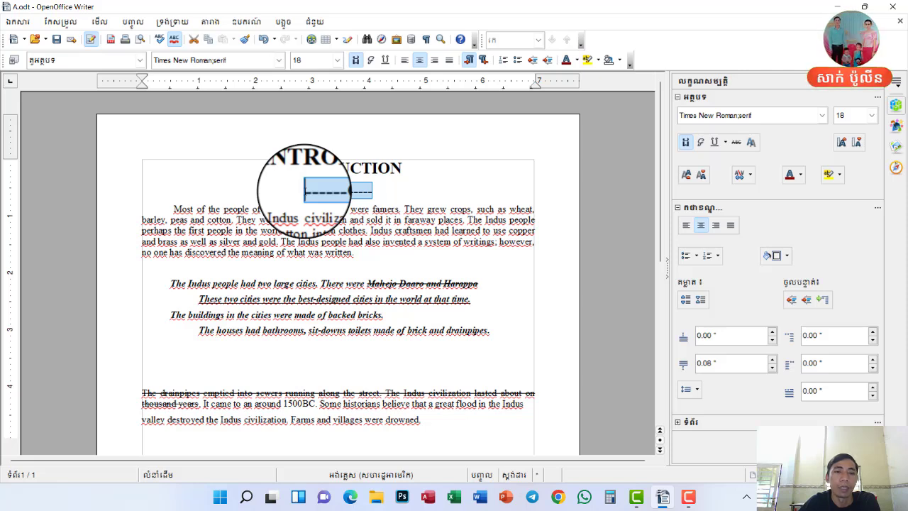
left_click(375, 191)
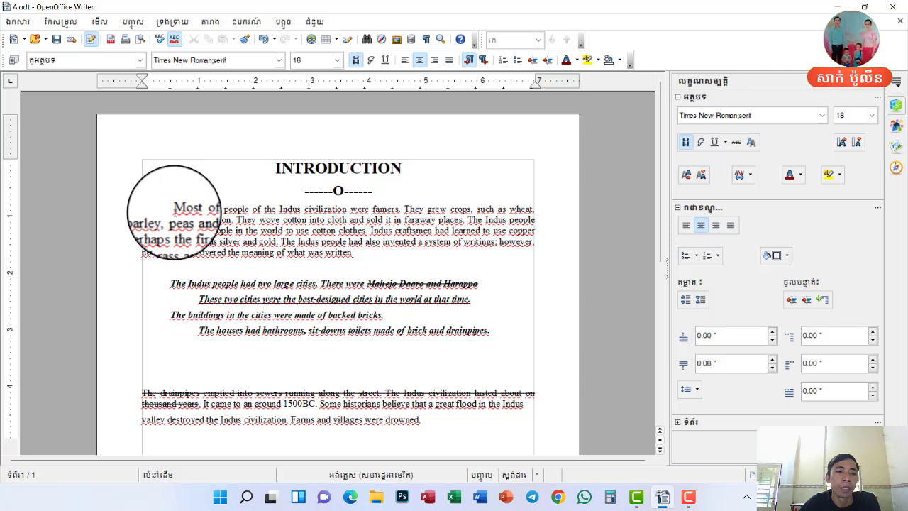
left_click(174, 209)
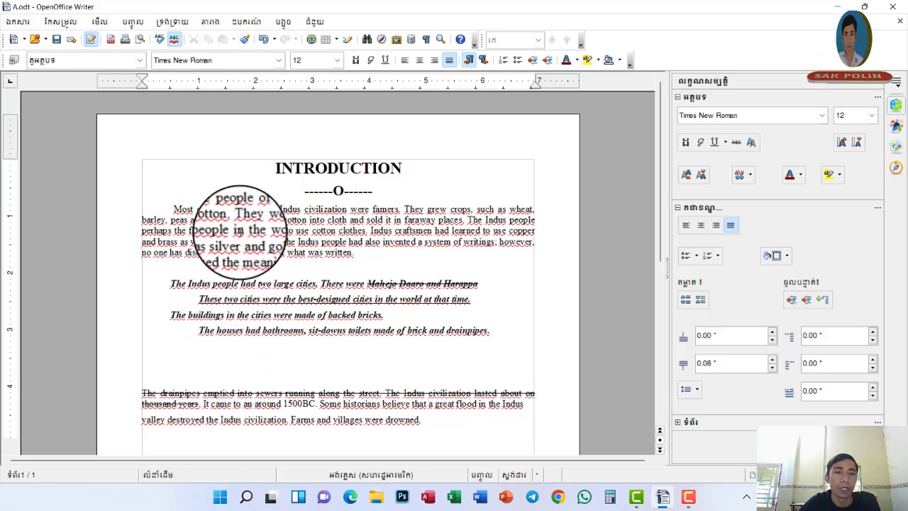
left_click(239, 230)
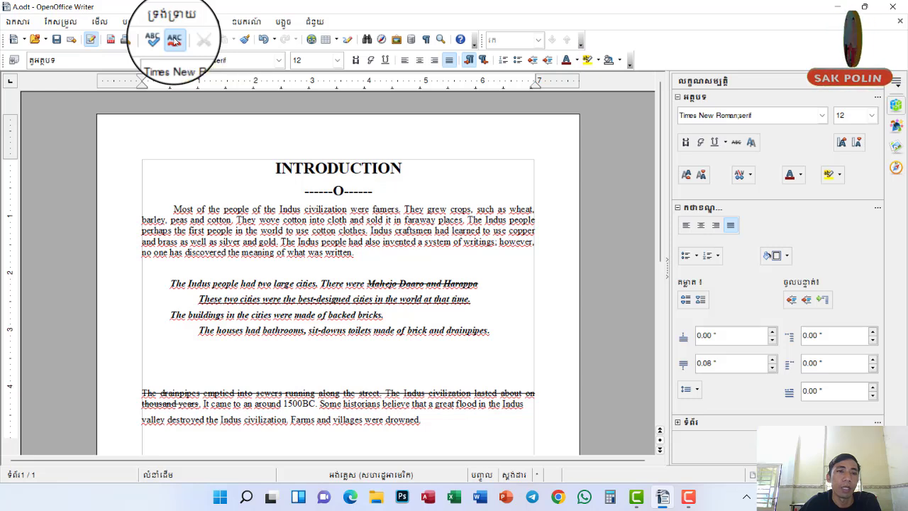
Turn off automatic spell checking and close A.odt without saving the changes
left_click(174, 40)
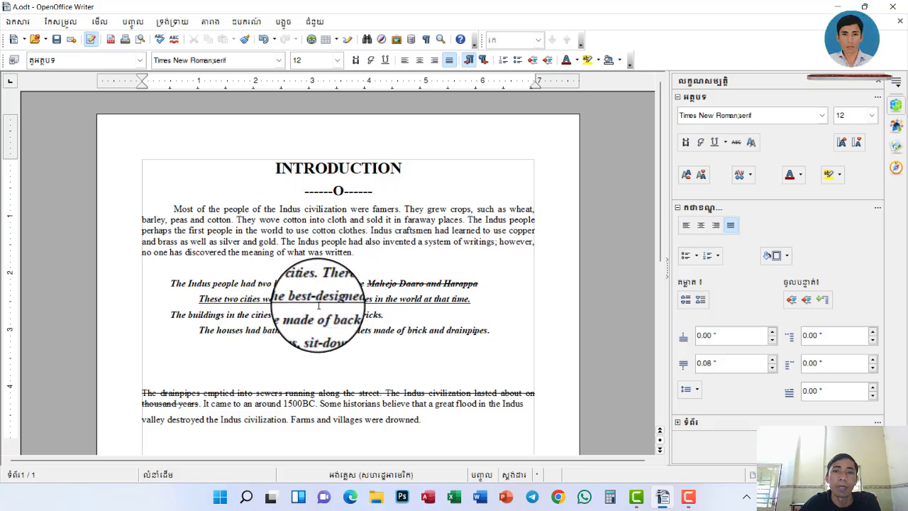
left_click(894, 9)
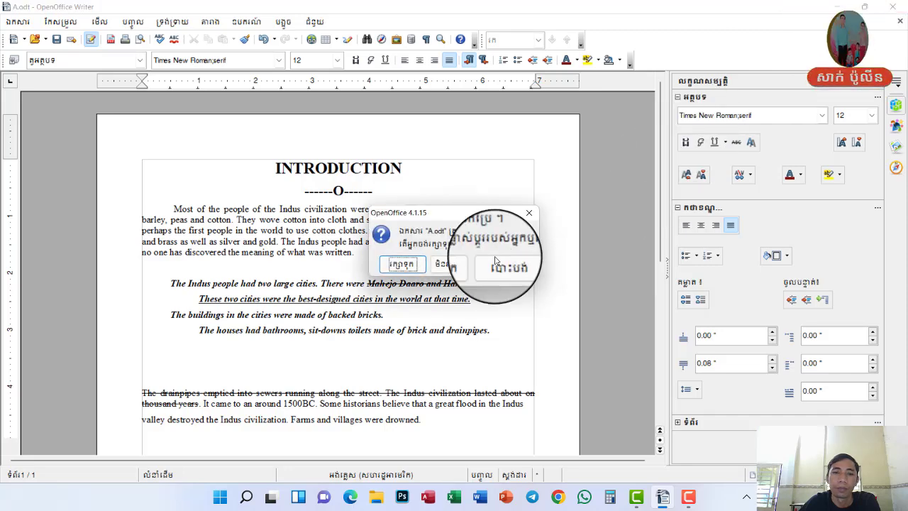
left_click(458, 269)
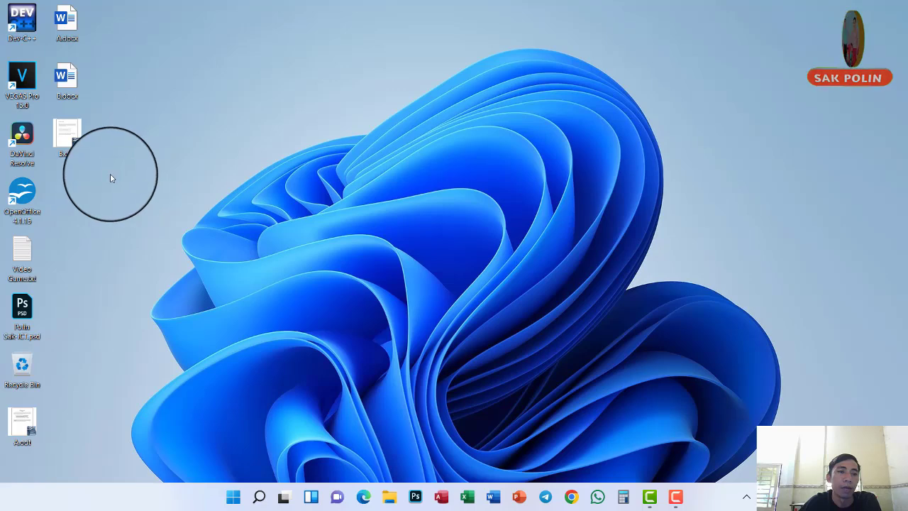
Open B.odt from the desktop and toggle automatic spell checking on and back off
double_click(68, 135)
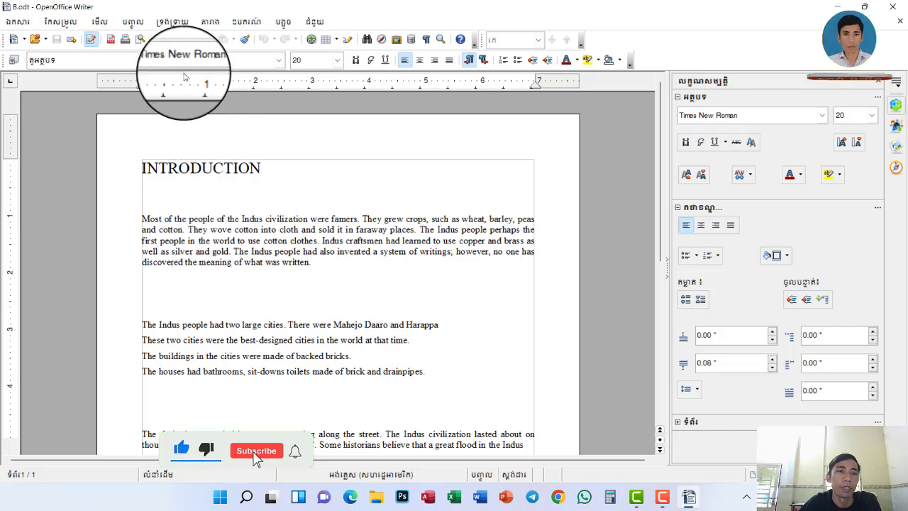
left_click(173, 40)
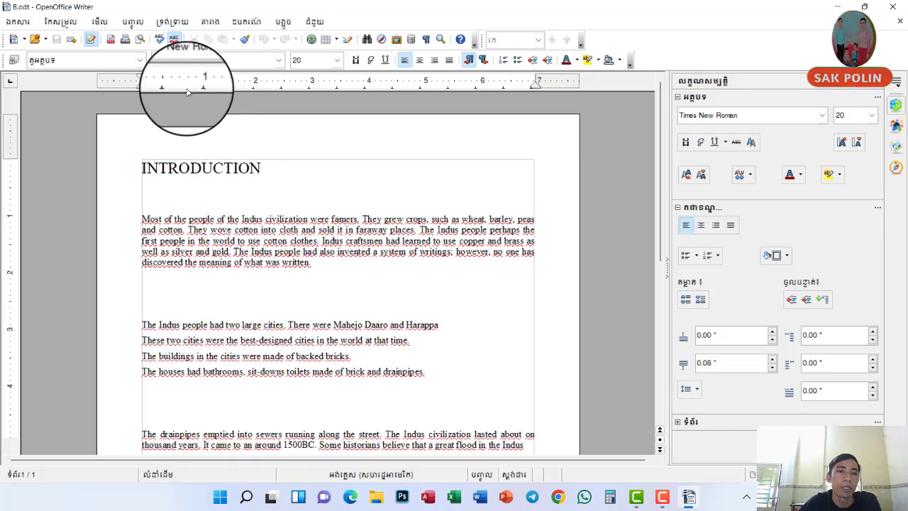
left_click(174, 41)
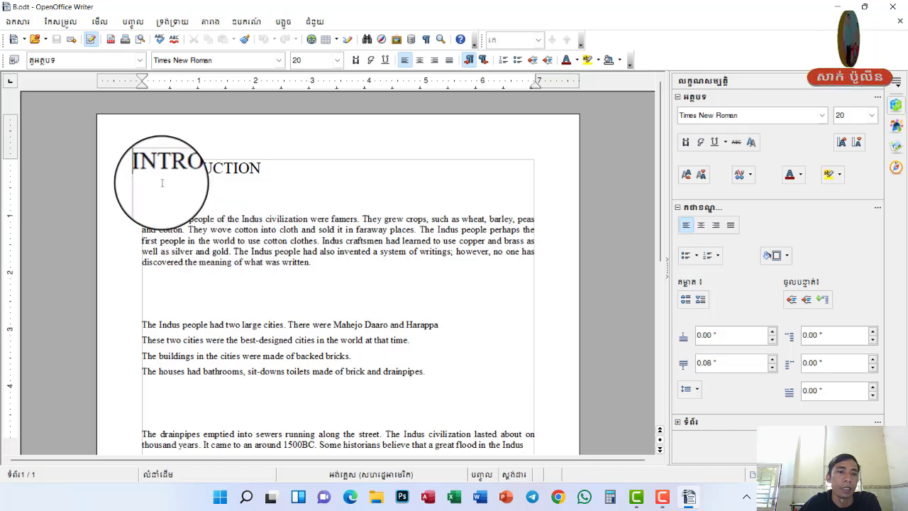
Change the font of all the document text, from the heading to the last paragraph, to Calibri
left_click_drag(142, 167, 356, 469)
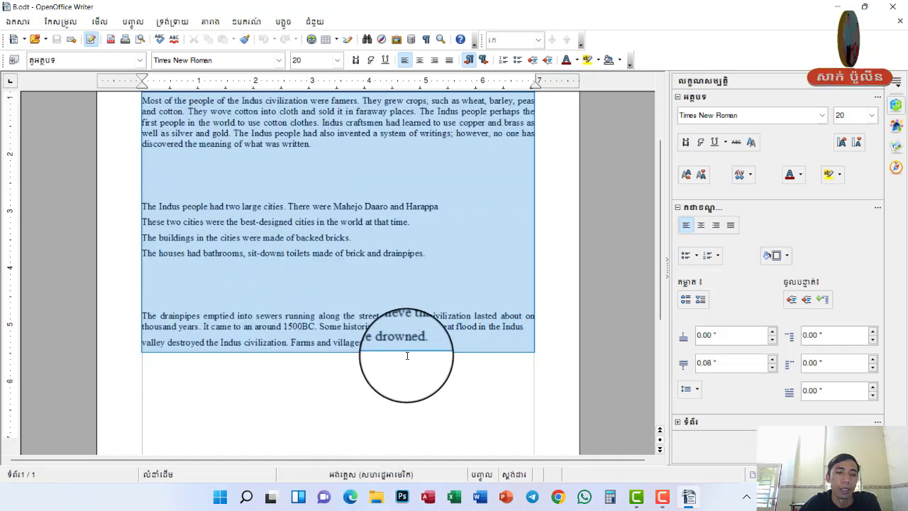
left_click(279, 61)
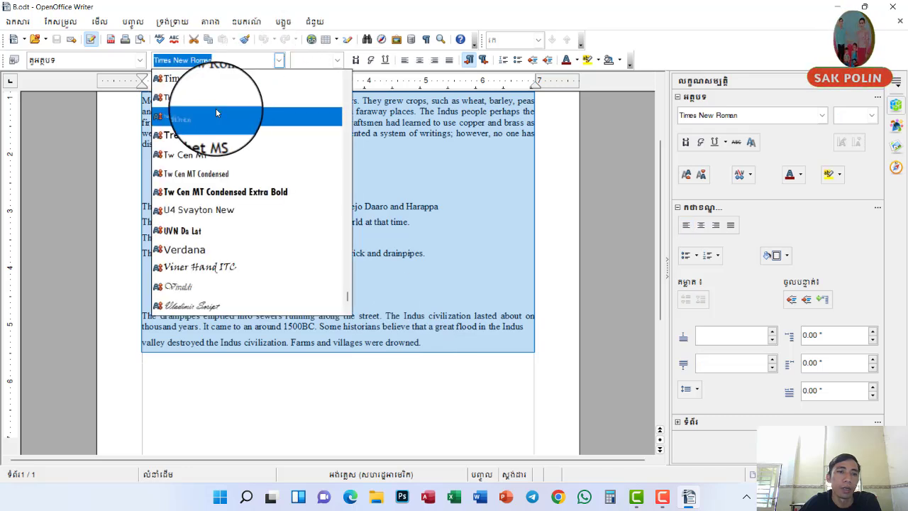
scroll(216, 110, "up", 1)
scroll(216, 110, "up", 6)
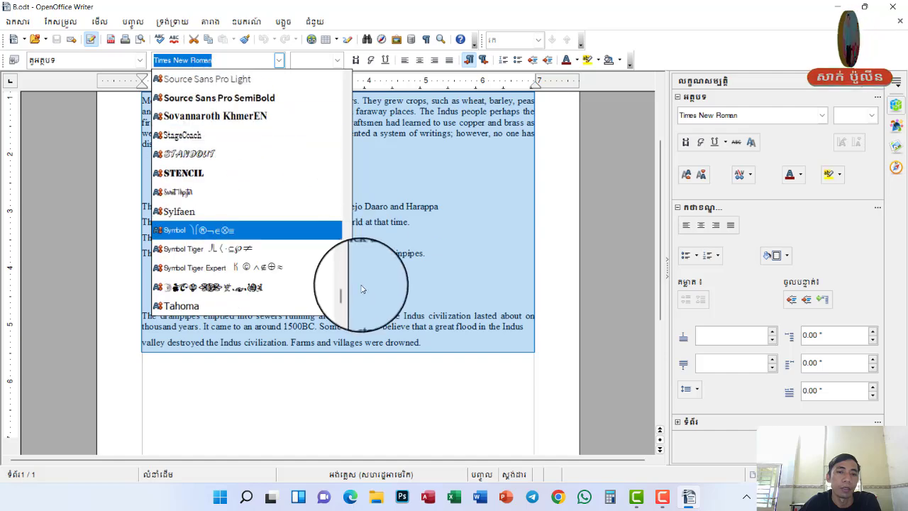
left_click_drag(347, 296, 345, 77)
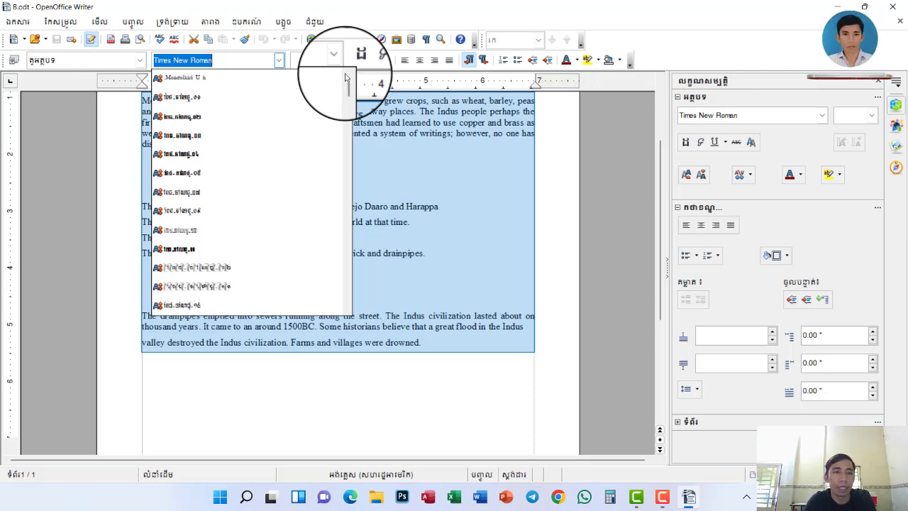
type("C")
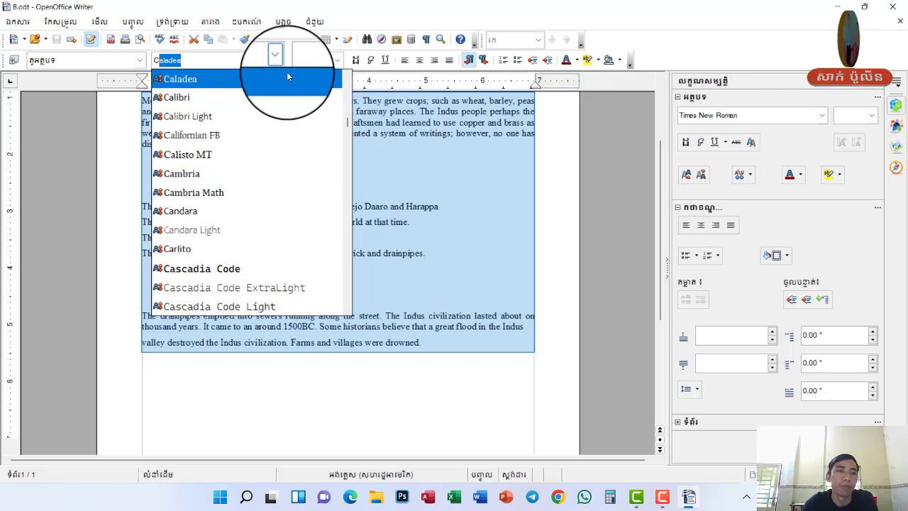
left_click(166, 101)
left_click(391, 184)
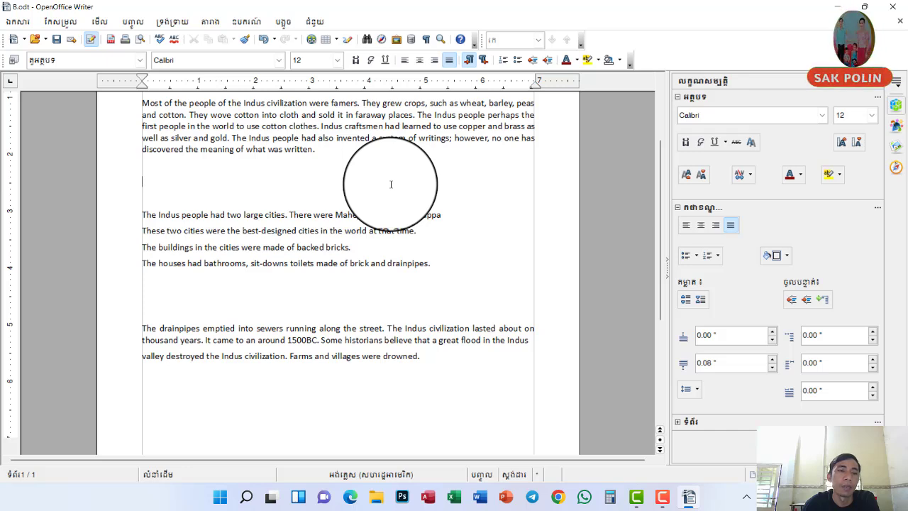
Centre the INTRODUCTION heading horizontally on the page
scroll(391, 184, "up", 5)
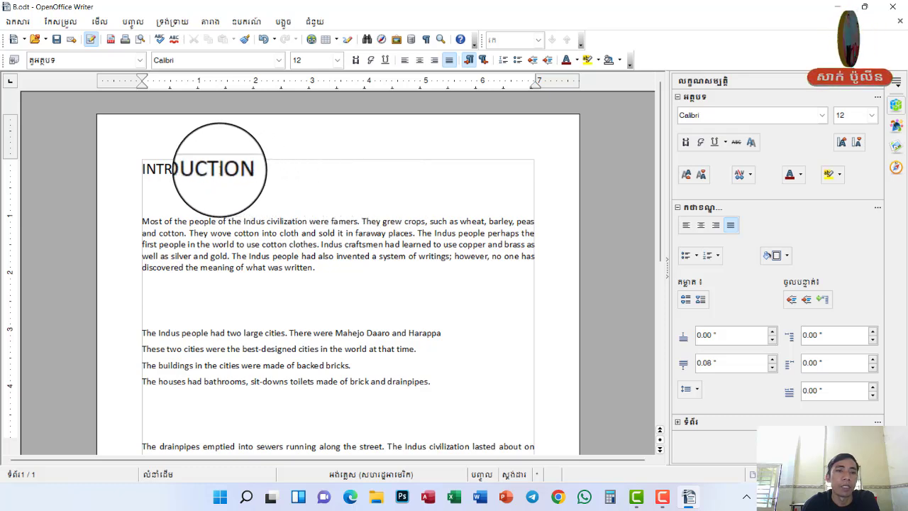
left_click(219, 169)
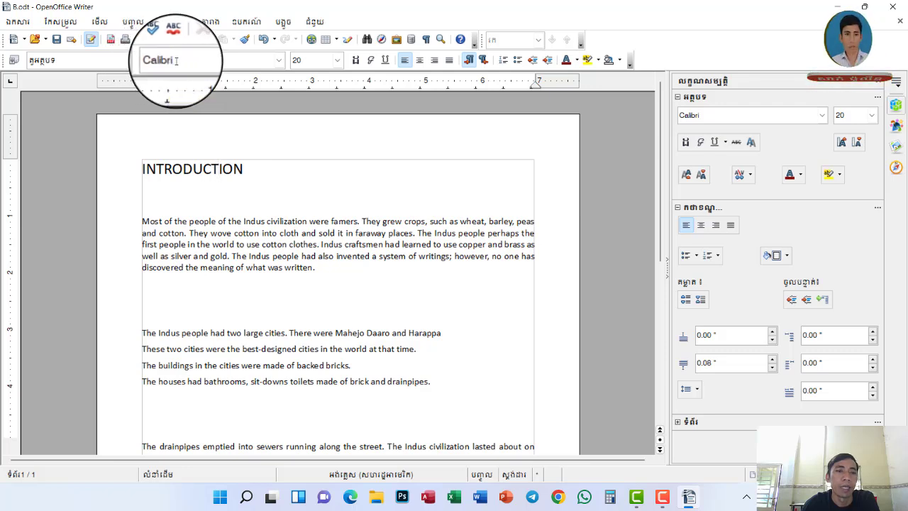
left_click(244, 169)
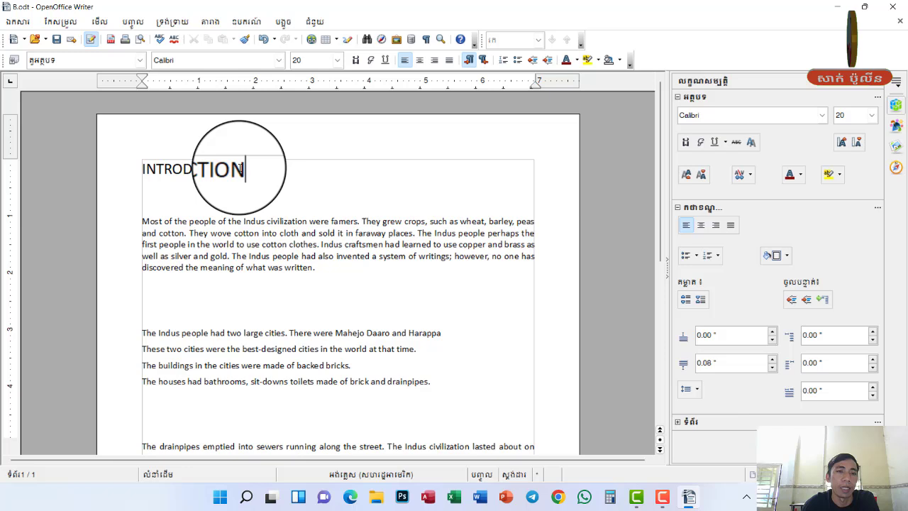
left_click(142, 169)
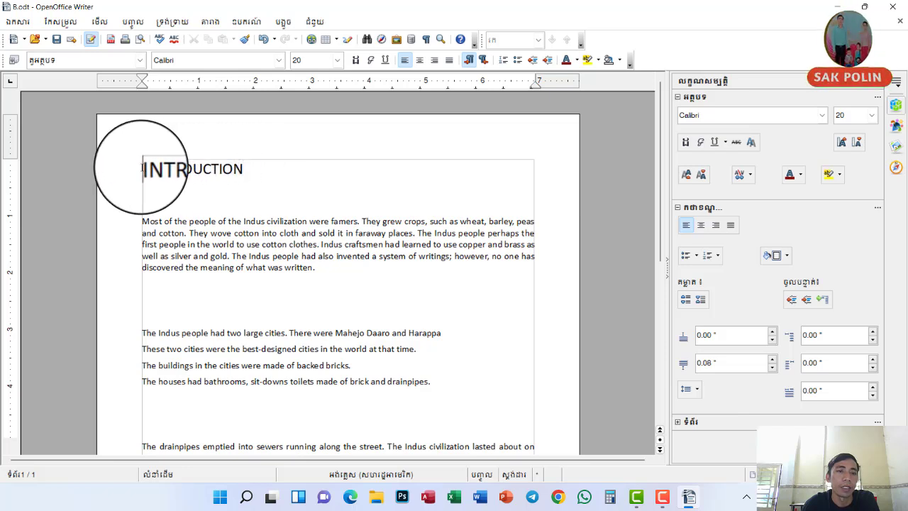
left_click(421, 62)
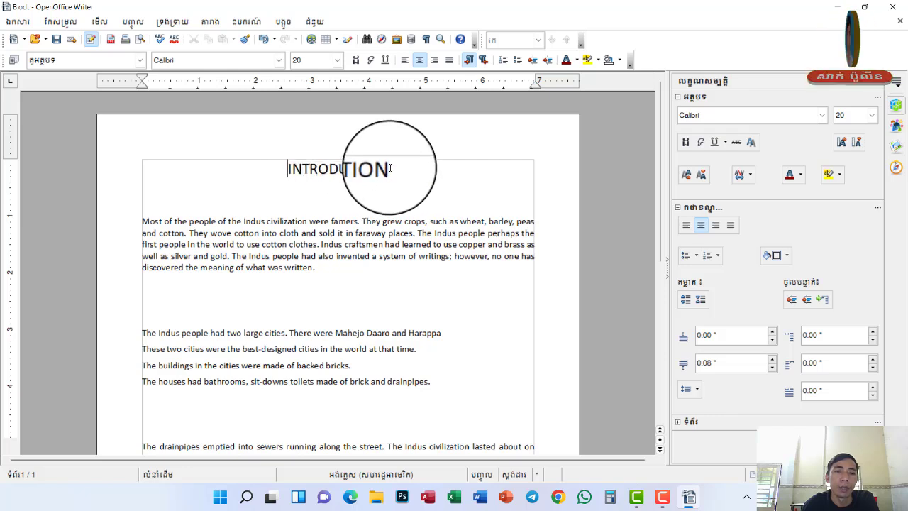
Set the font of the INTRODUCTION heading to Times New Roman
left_click_drag(385, 168, 273, 157)
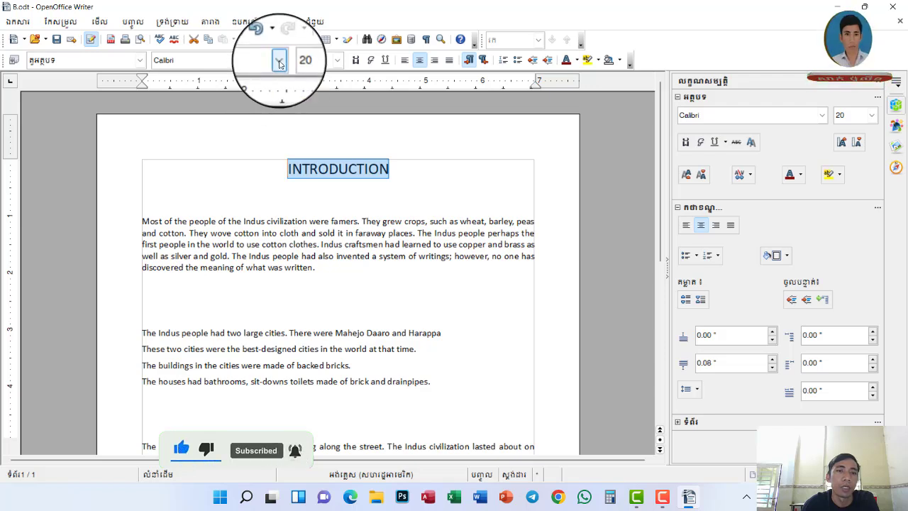
left_click(279, 61)
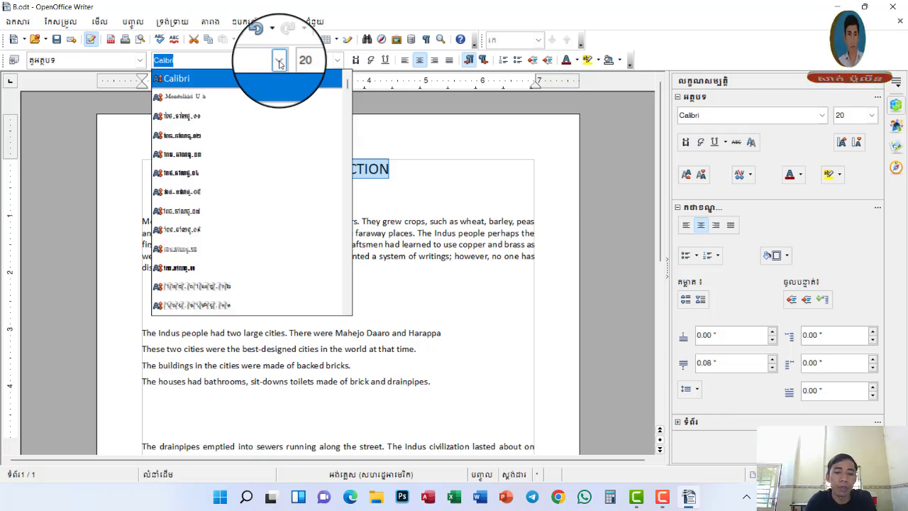
type("T")
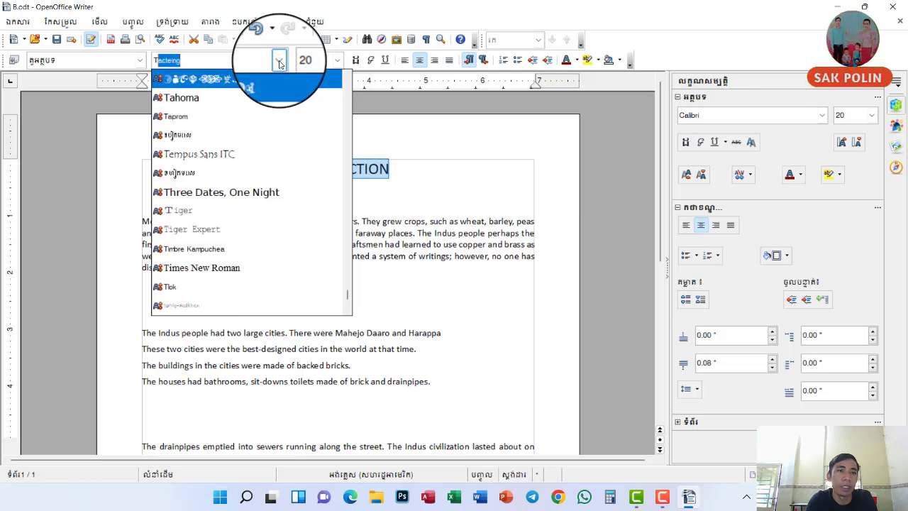
type("im")
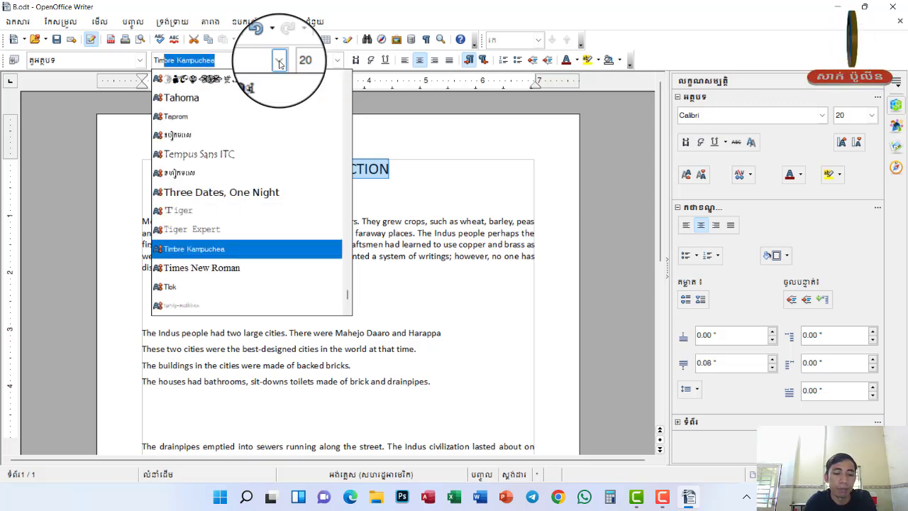
type("es New Roman")
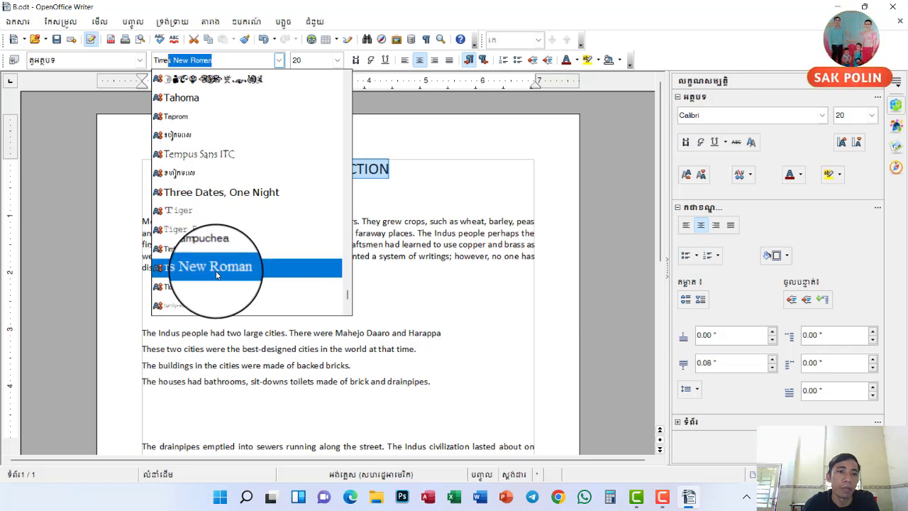
left_click(216, 275)
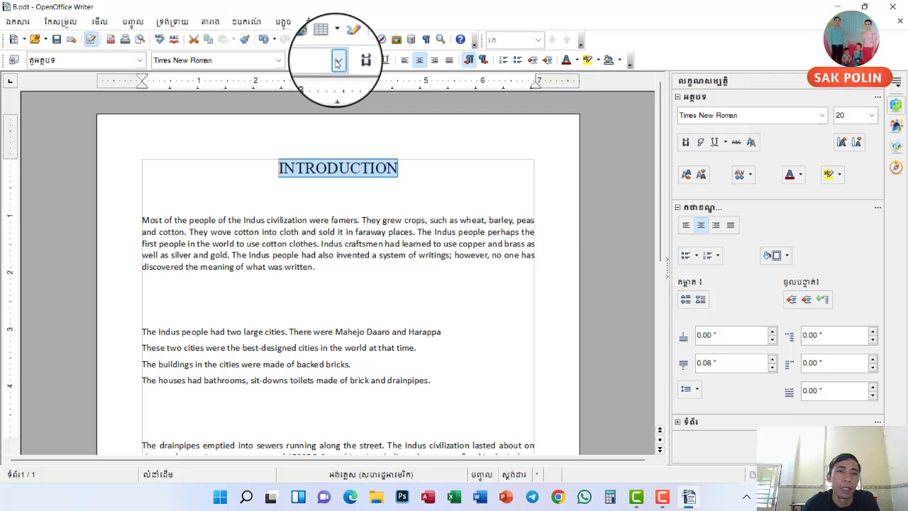
Set the font size of the INTRODUCTION heading to 100
left_click(337, 62)
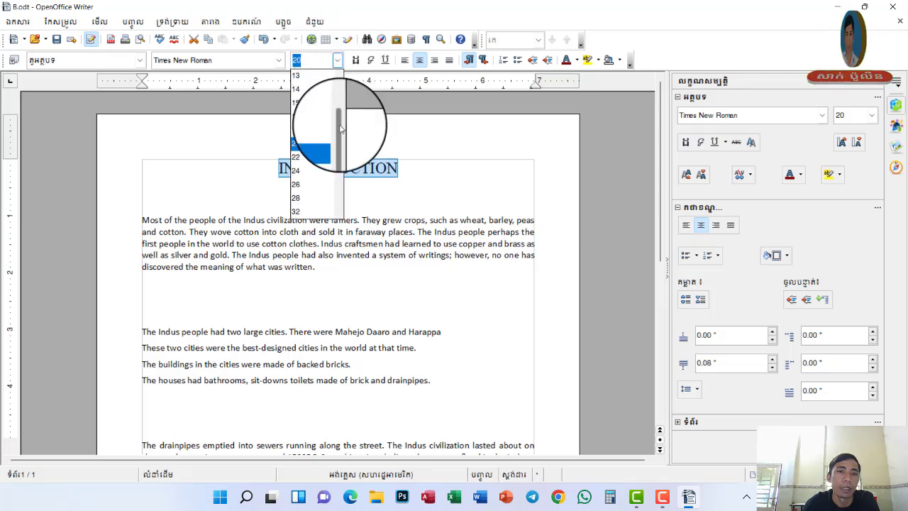
left_click_drag(342, 129, 340, 191)
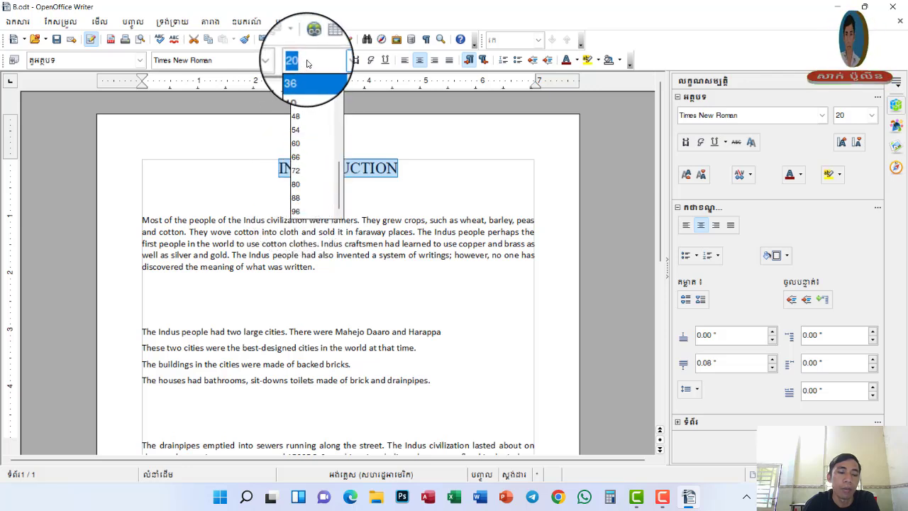
type("1")
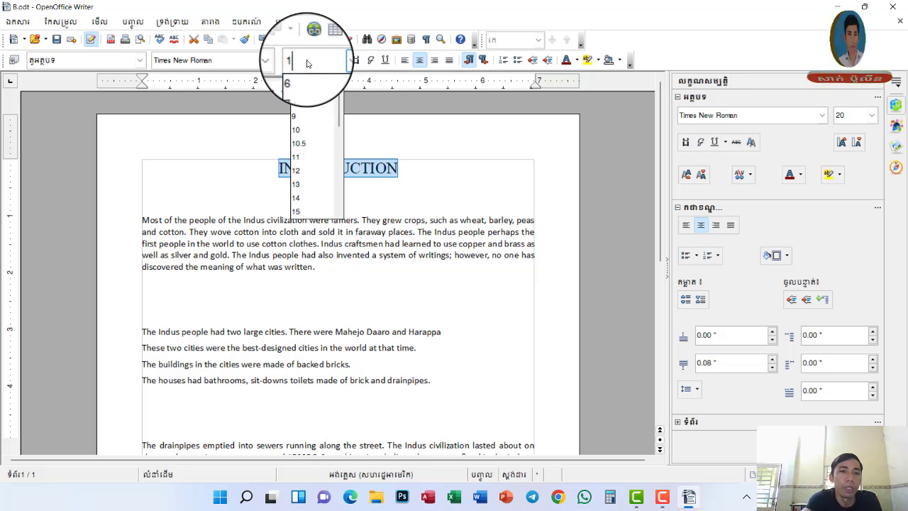
type("00")
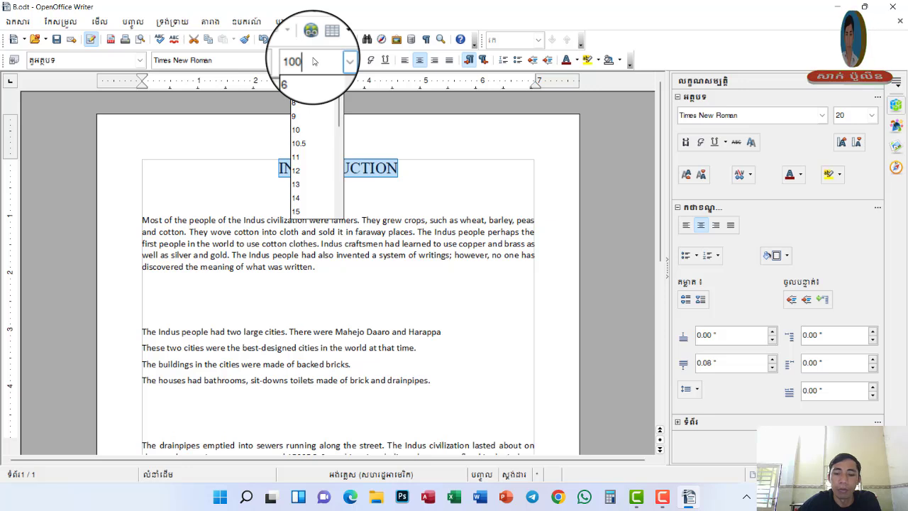
key("Return")
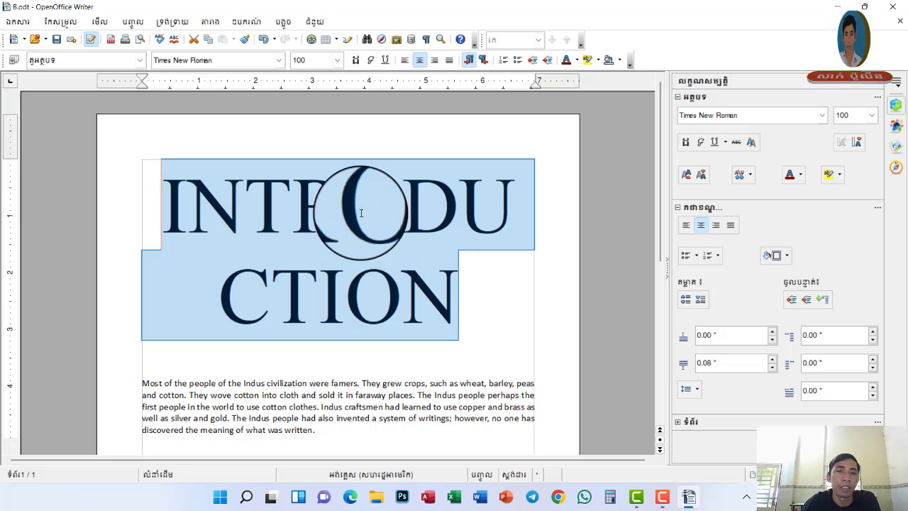
Set the font size of the INTRODUCTION heading to 22
left_click(337, 61)
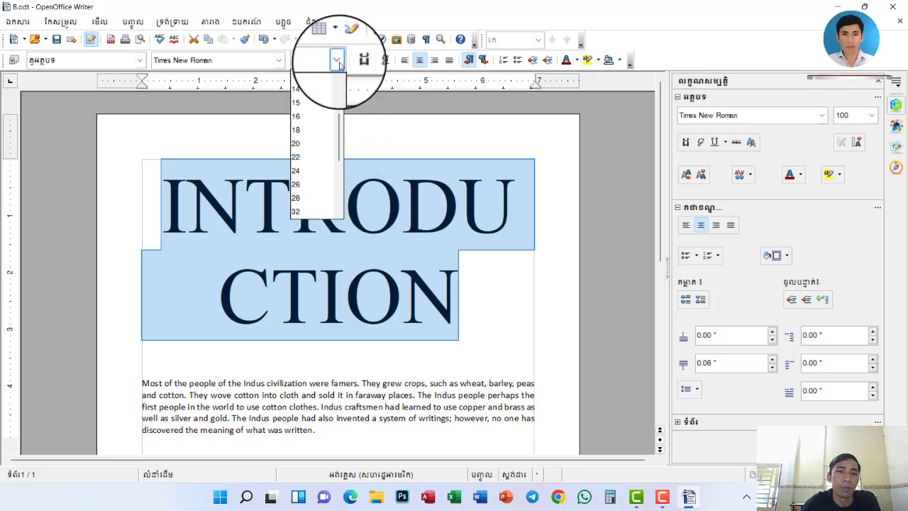
left_click(300, 157)
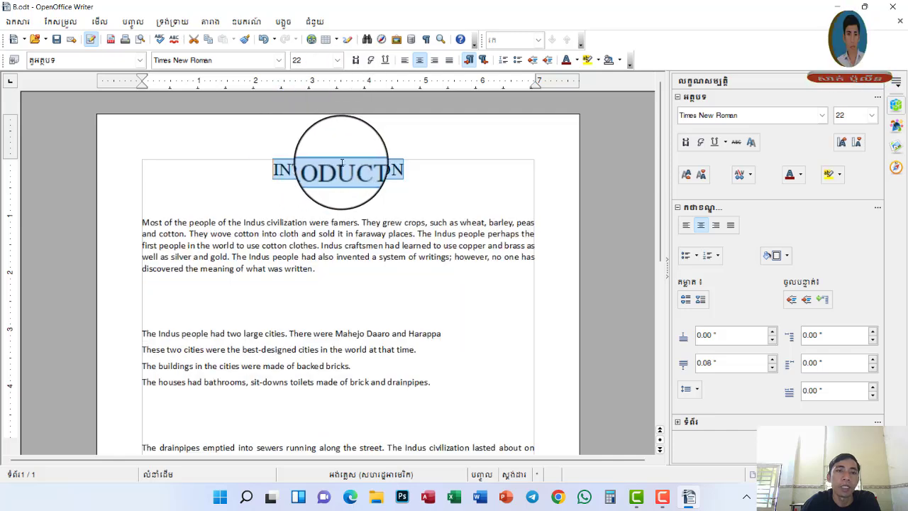
left_click(408, 176)
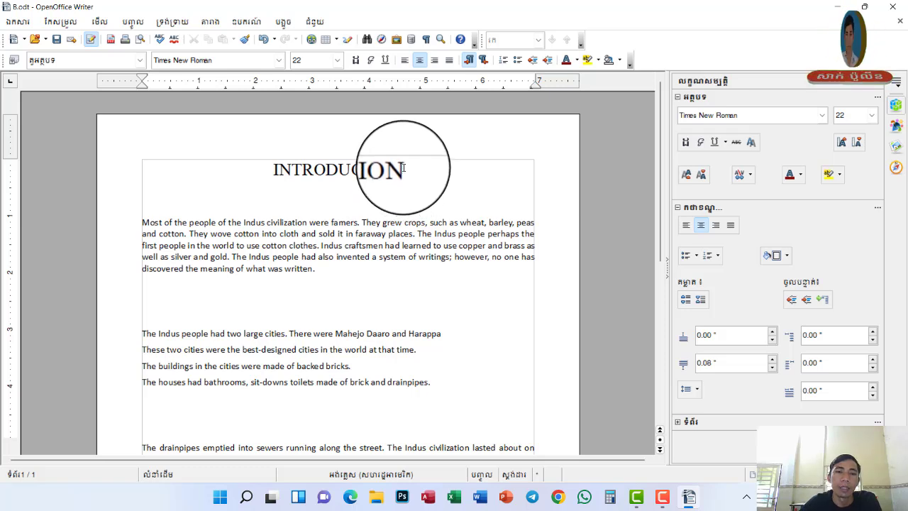
Make the whole INTRODUCTION heading bold
left_click_drag(405, 170, 273, 168)
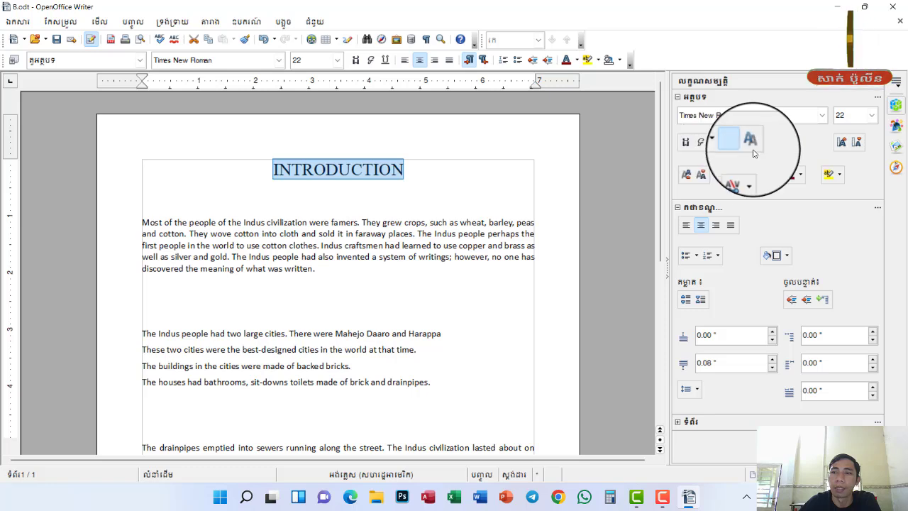
left_click(880, 85)
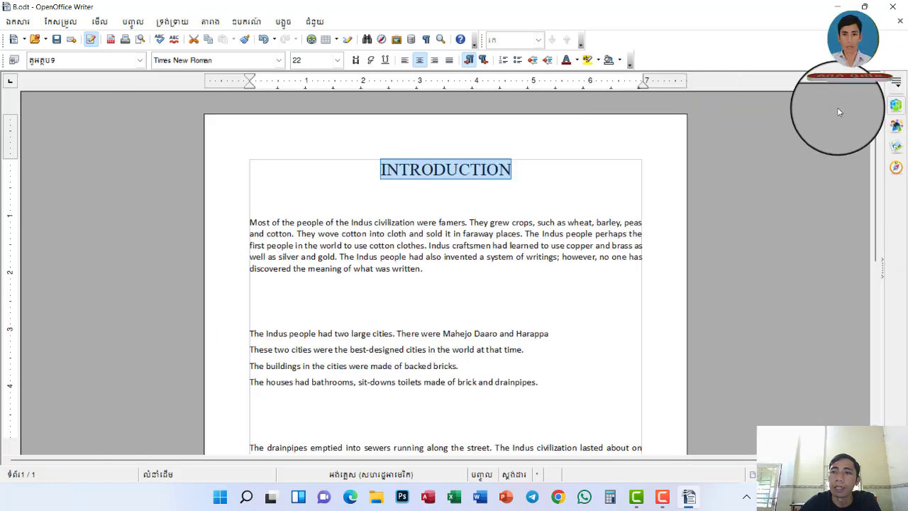
left_click(897, 105)
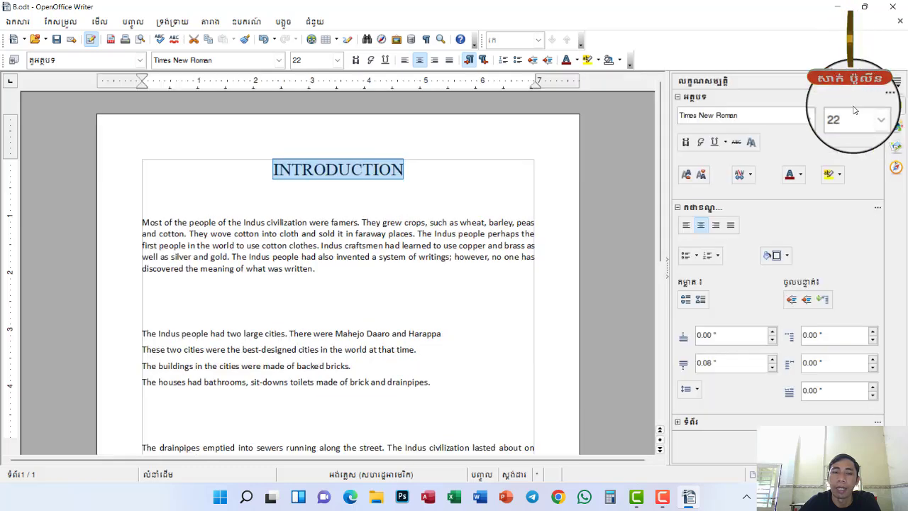
left_click(686, 144)
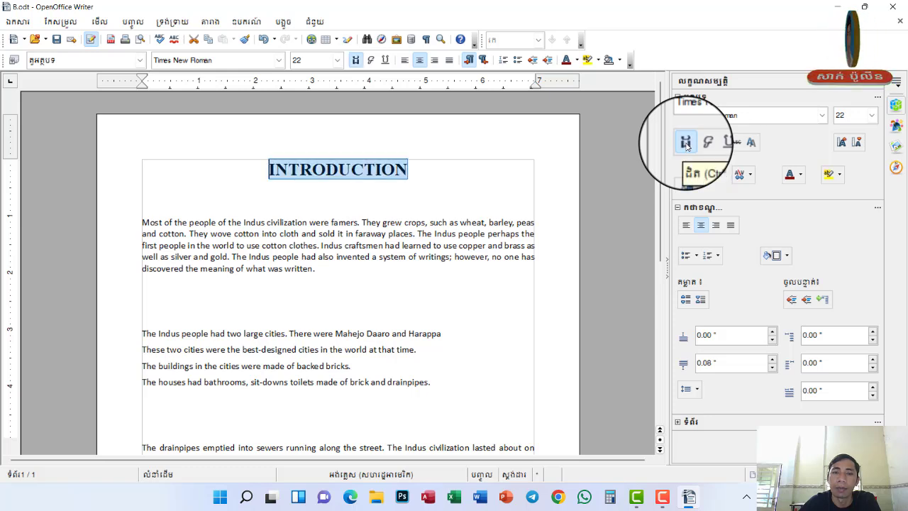
Add a new line directly below the INTRODUCTION heading containing the divider "-----O-----"
left_click(410, 171)
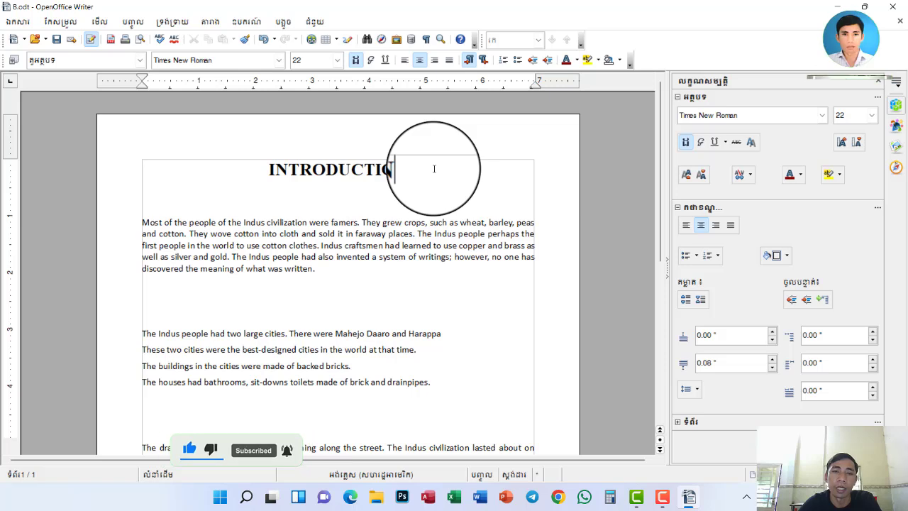
key("Return")
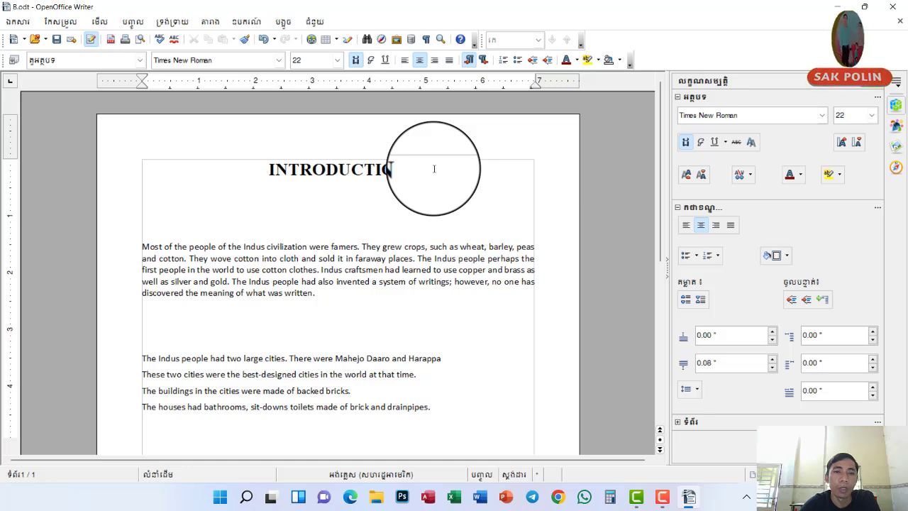
type("-----")
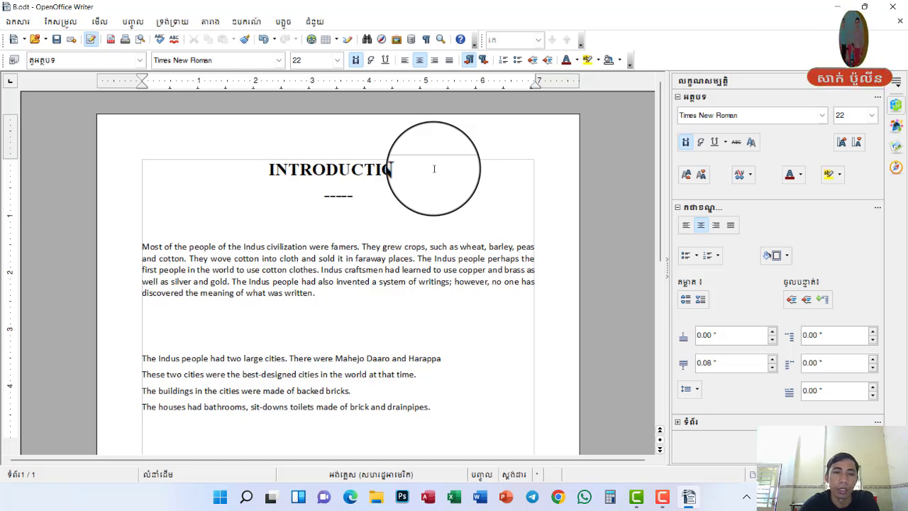
type("O")
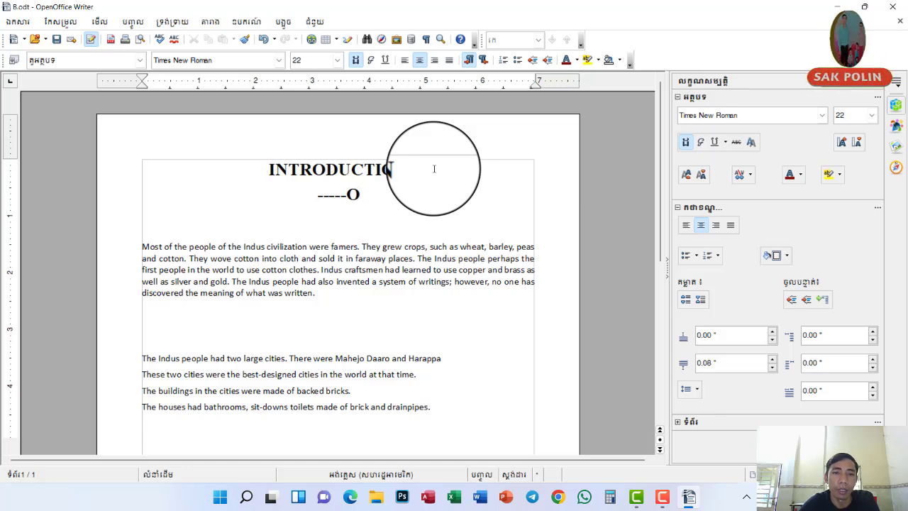
type("---")
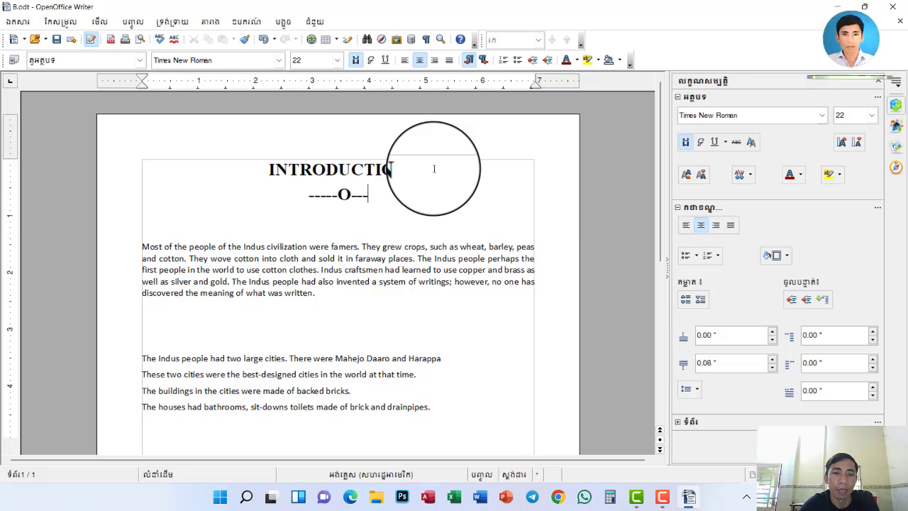
type("--")
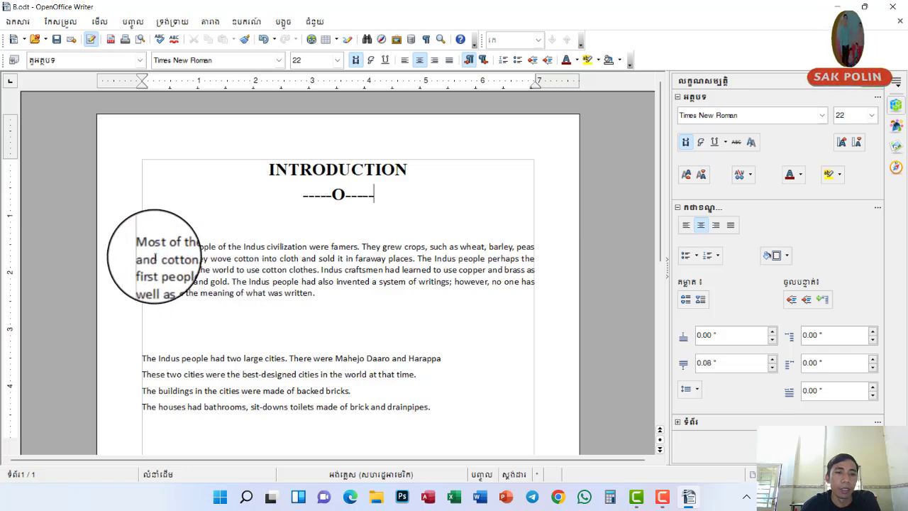
Change the first body paragraph's font to Times New Roman and indent its first line by one tab stop
left_click(154, 248)
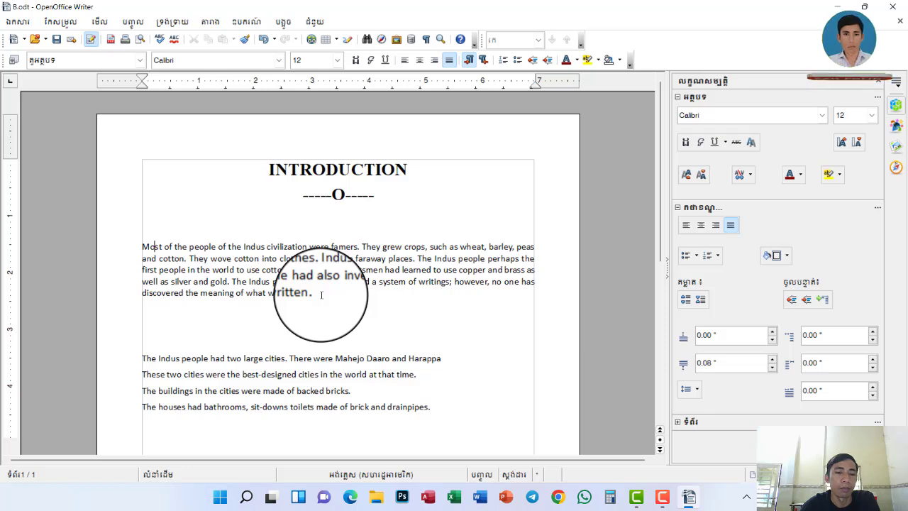
left_click_drag(322, 294, 142, 245)
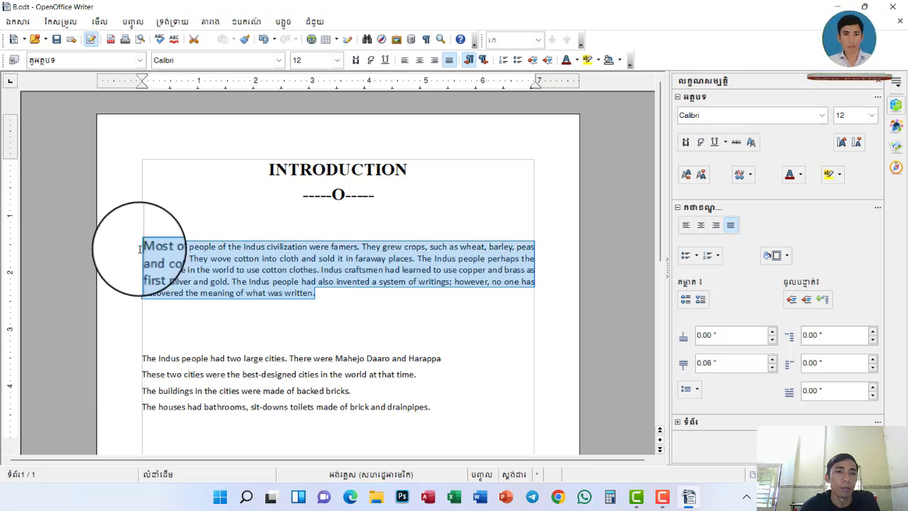
left_click(279, 61)
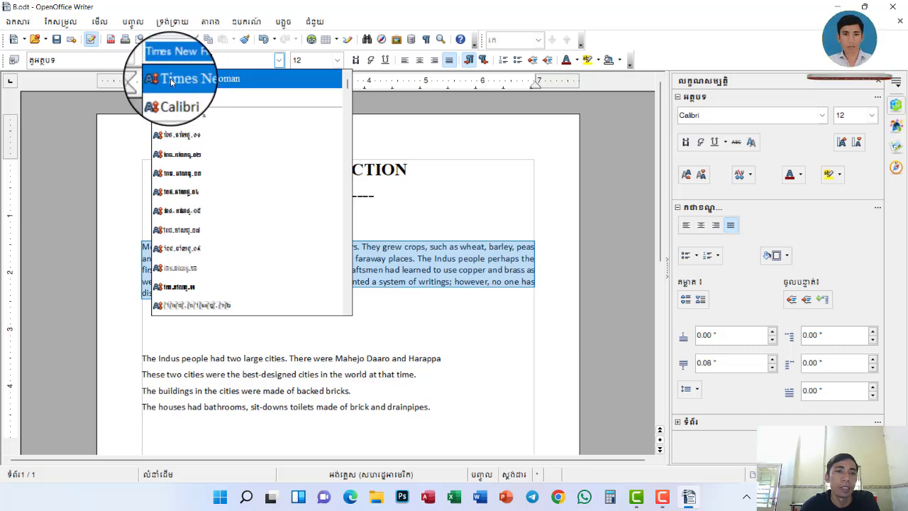
left_click(228, 80)
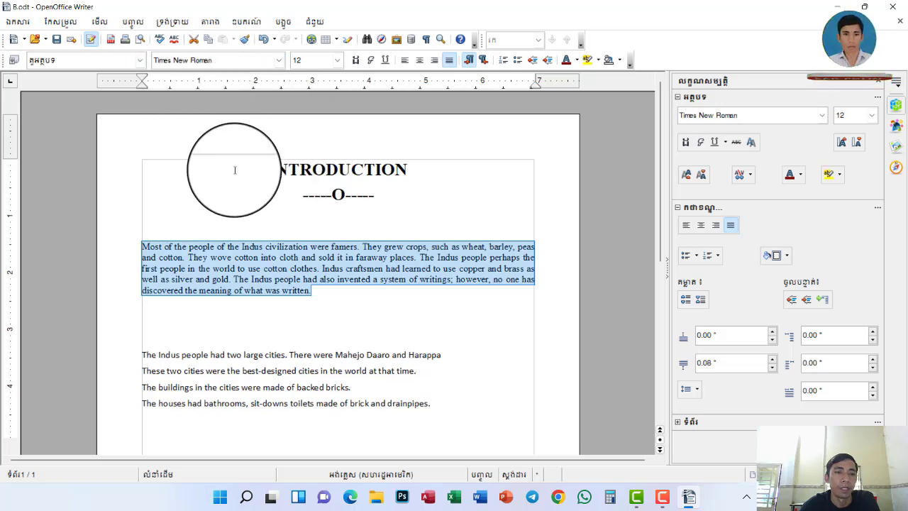
left_click(226, 268)
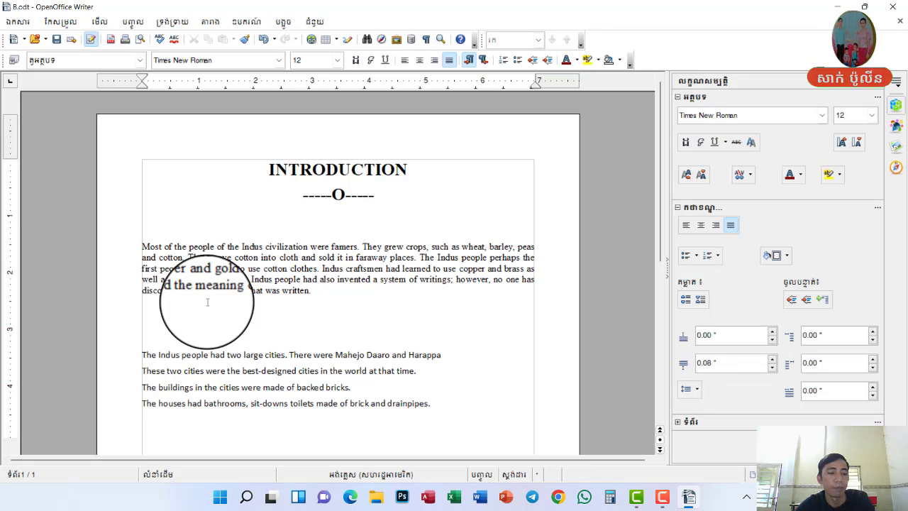
key("Tab")
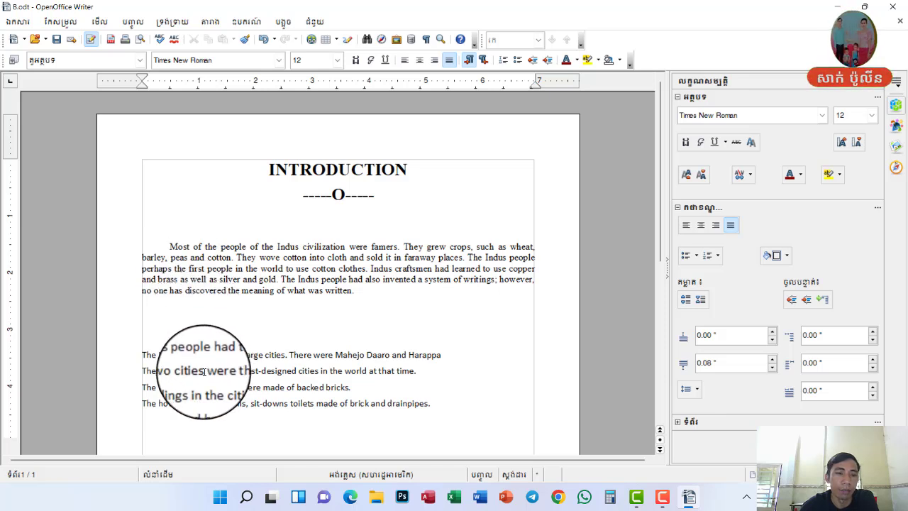
Change the font of the text from "The Indus people had two large cities" through the last paragraph to Times New Roman
scroll(206, 370, "down", 1)
scroll(204, 375, "down", 1)
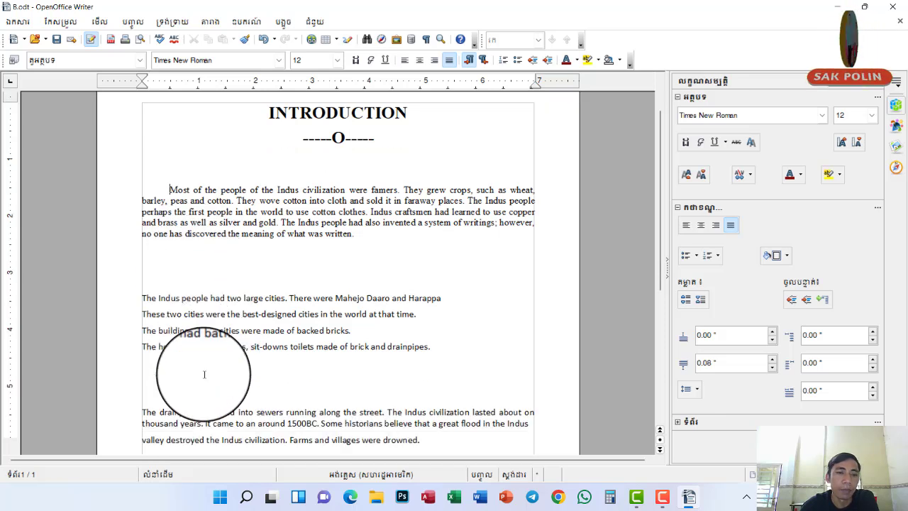
scroll(204, 375, "down", 1)
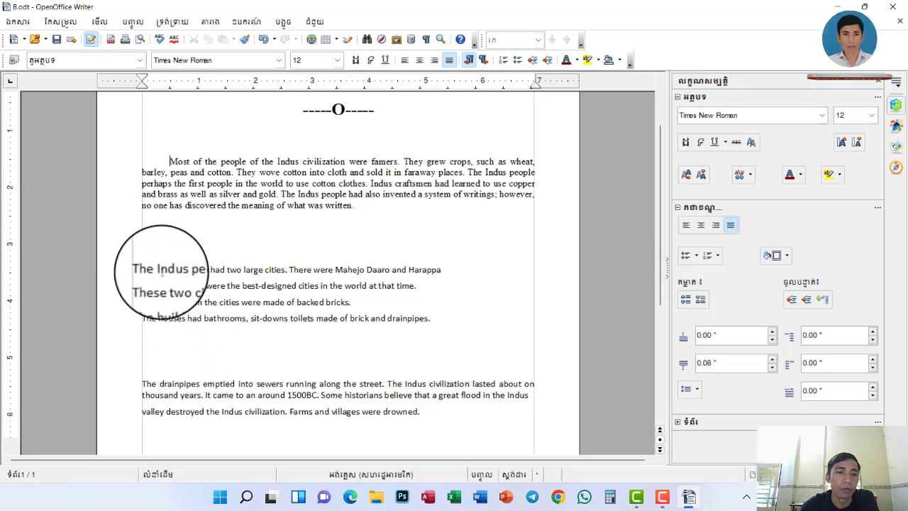
left_click(159, 269)
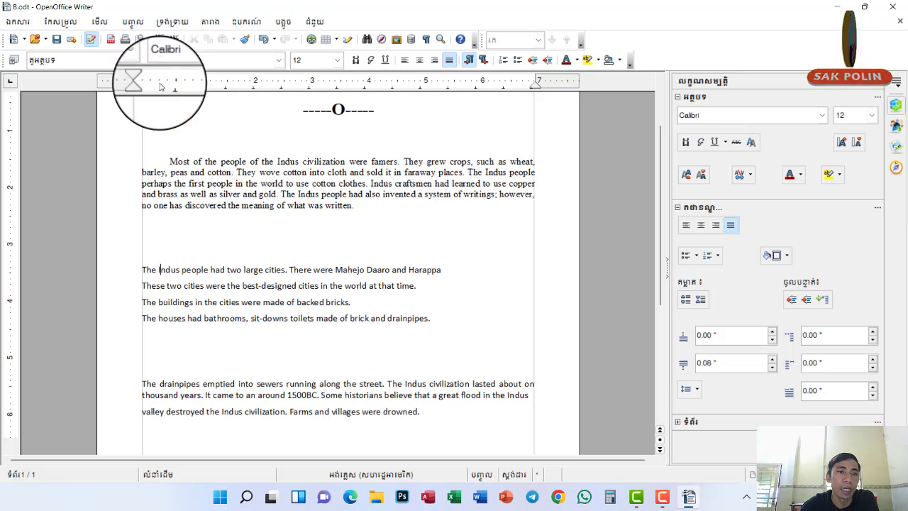
left_click(198, 184)
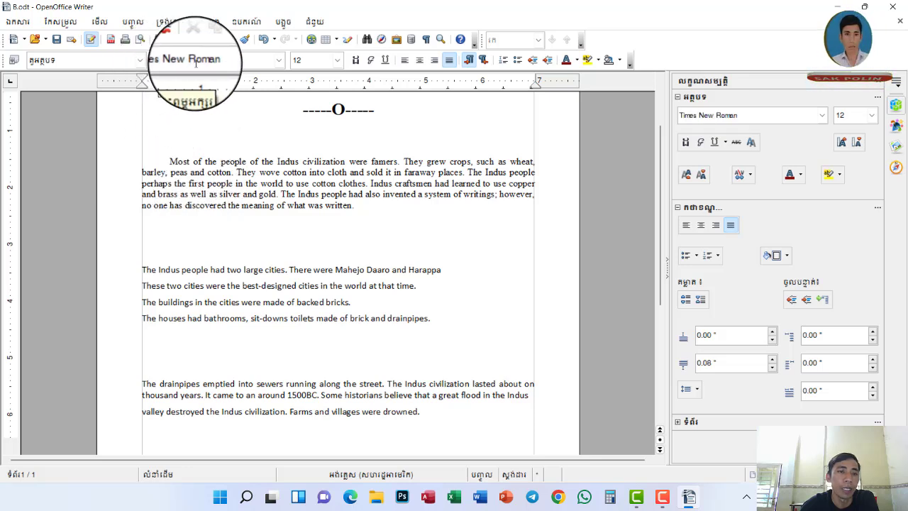
left_click(159, 270)
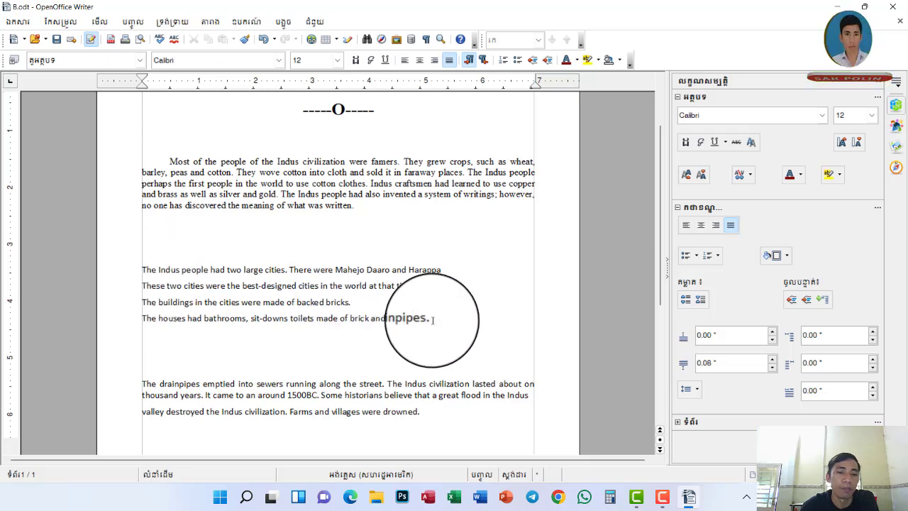
left_click_drag(428, 415, 135, 271)
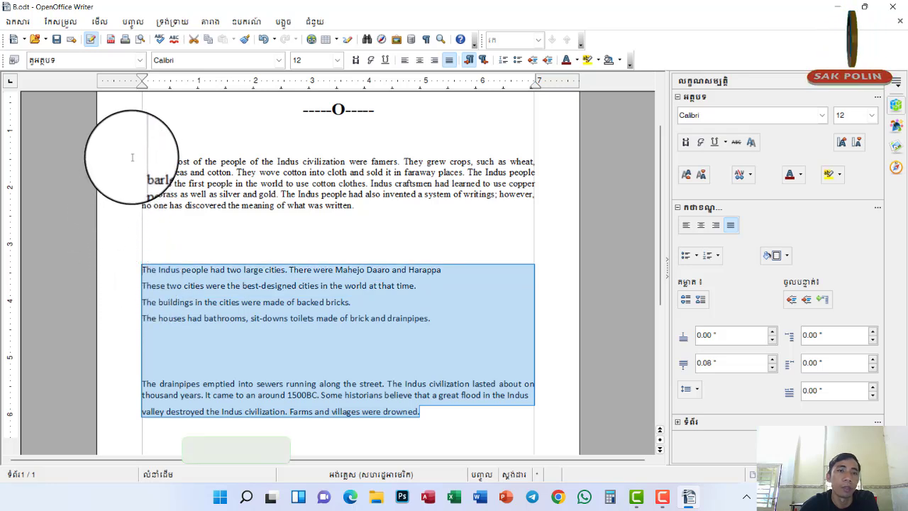
left_click(280, 62)
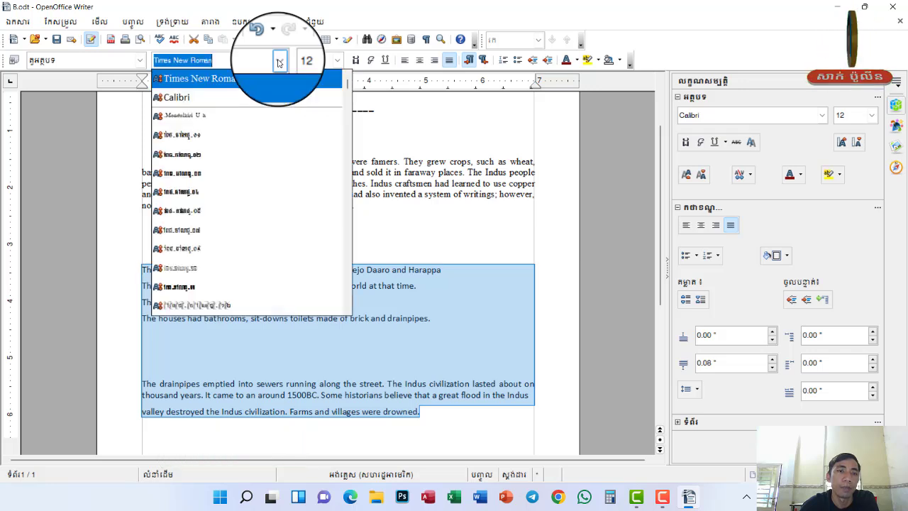
left_click(202, 84)
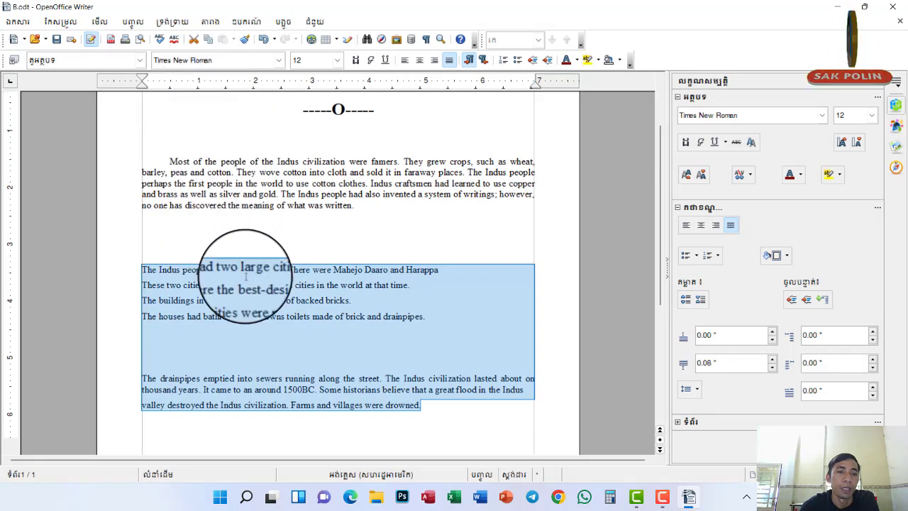
left_click(270, 336)
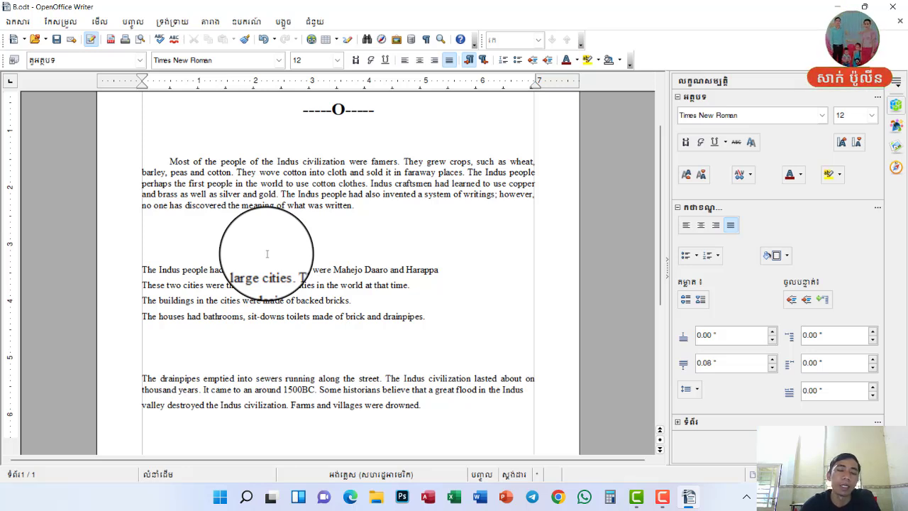
scroll(284, 117, "up", 1)
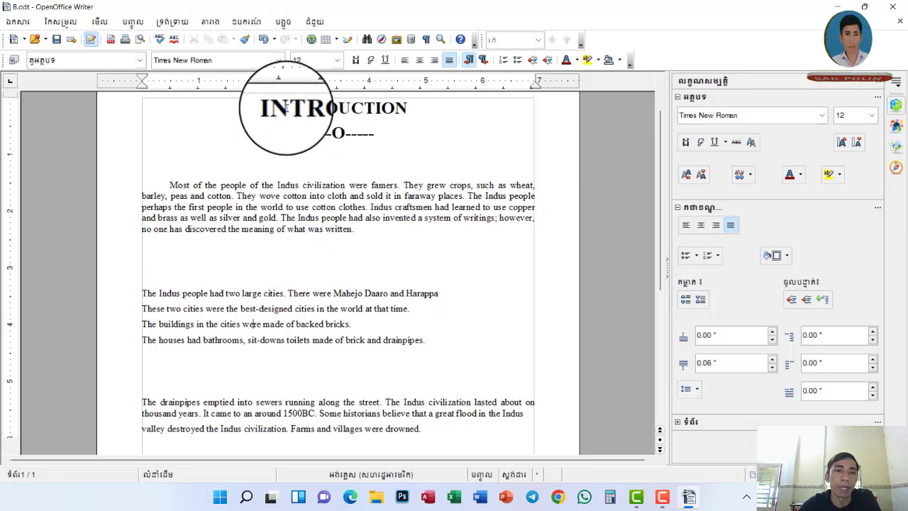
left_click(287, 108)
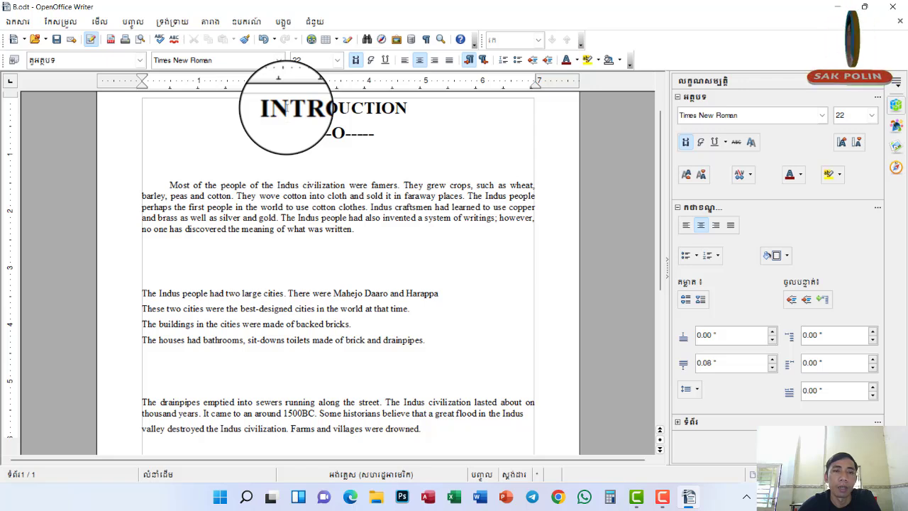
Make the four lines from "The Indus people had two large cities" to "The houses had bathrooms" bold and italic
left_click(247, 206)
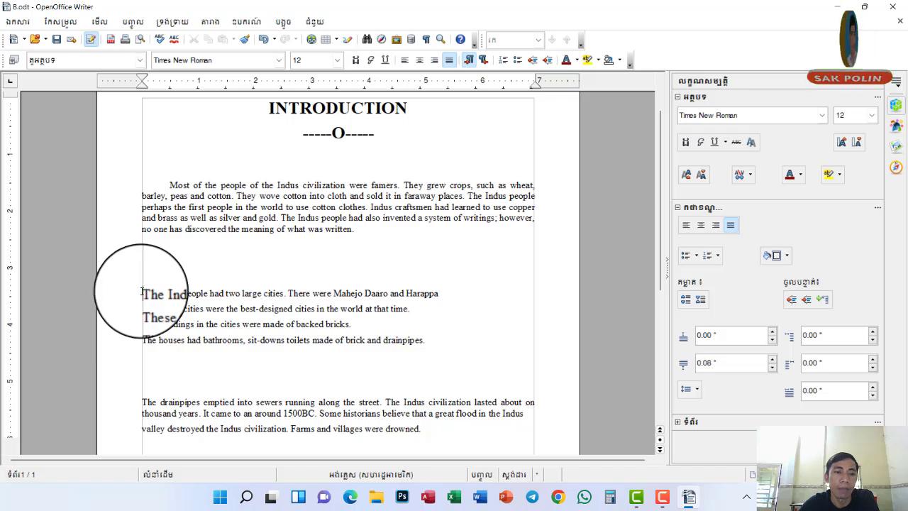
left_click_drag(143, 292, 423, 349)
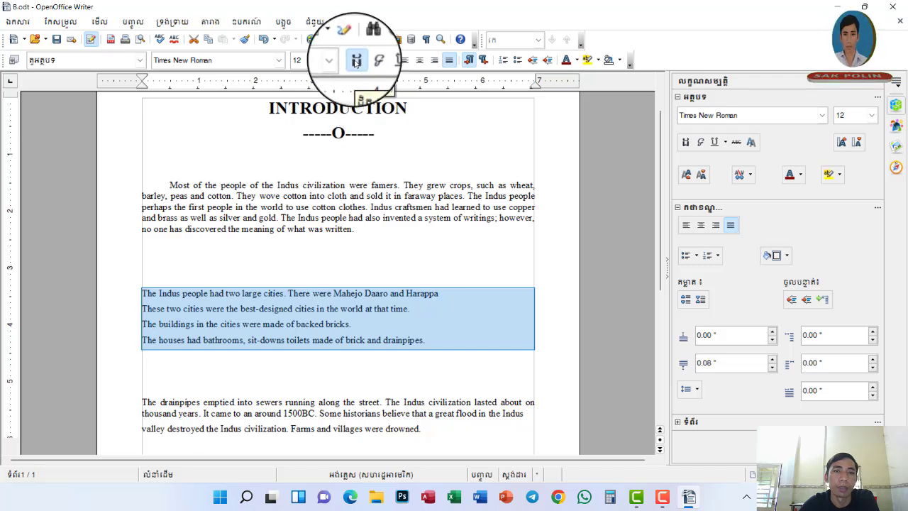
left_click(356, 61)
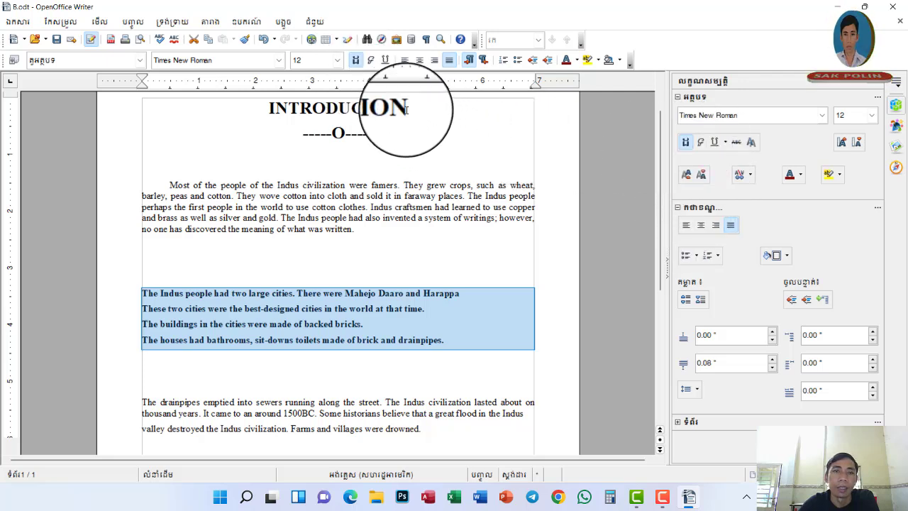
left_click(370, 62)
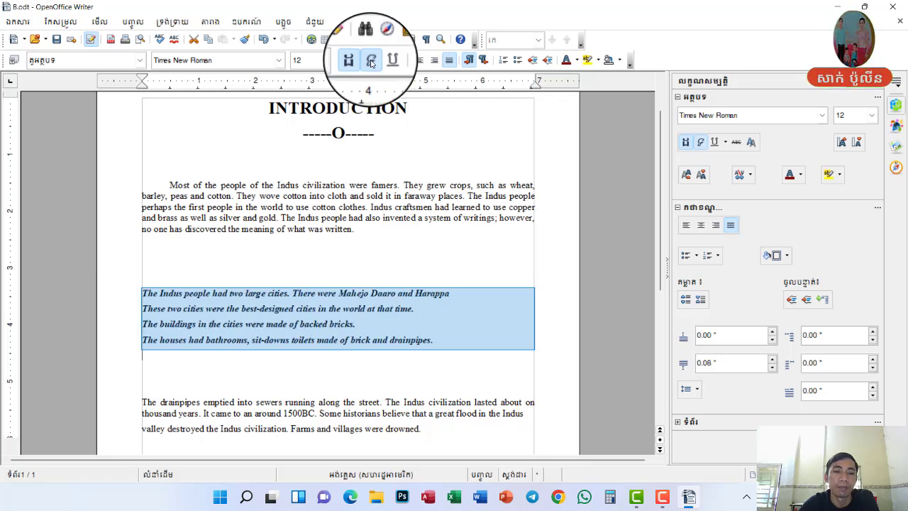
Indent the first and third of the four bold italic lines by one tab stop and the second and fourth by two
left_click(228, 305)
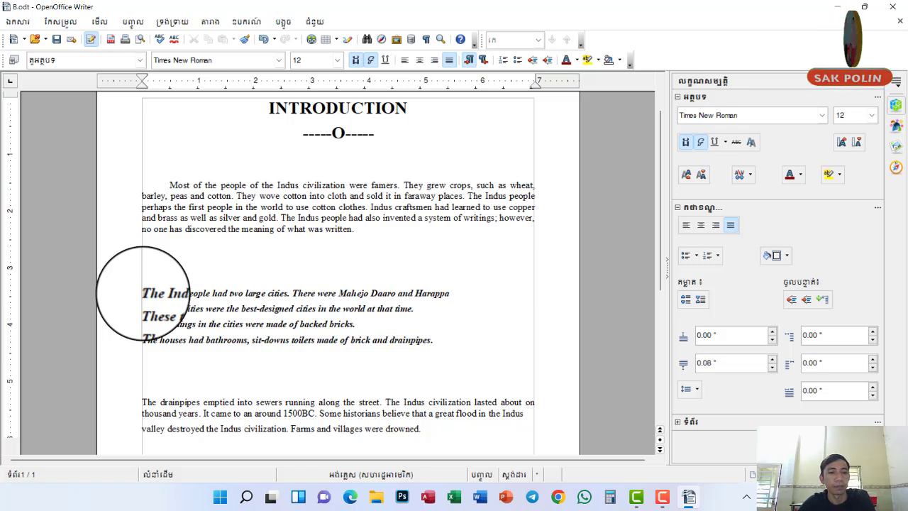
key("Tab")
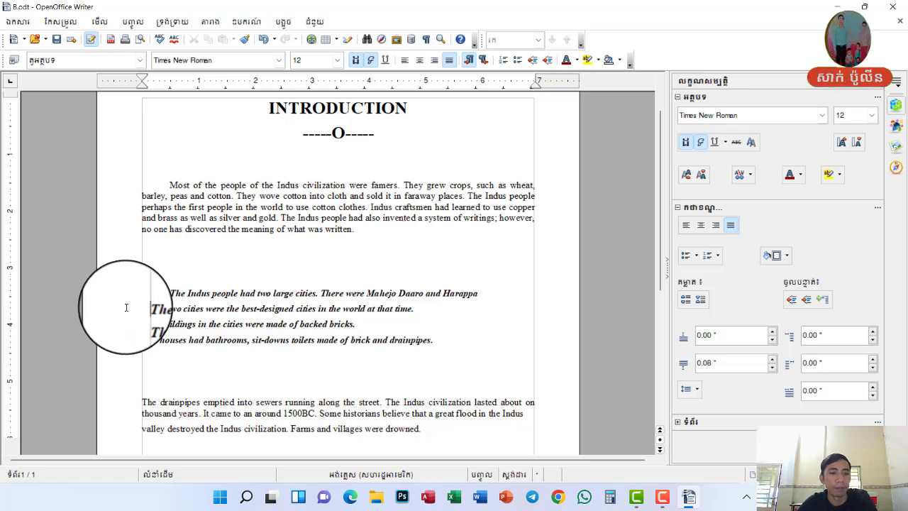
key("Tab")
key("Tab")
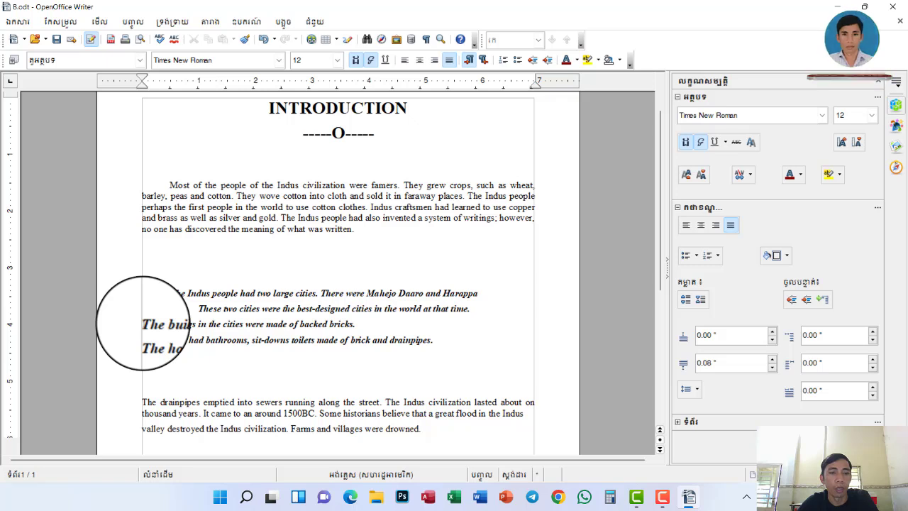
key("Tab")
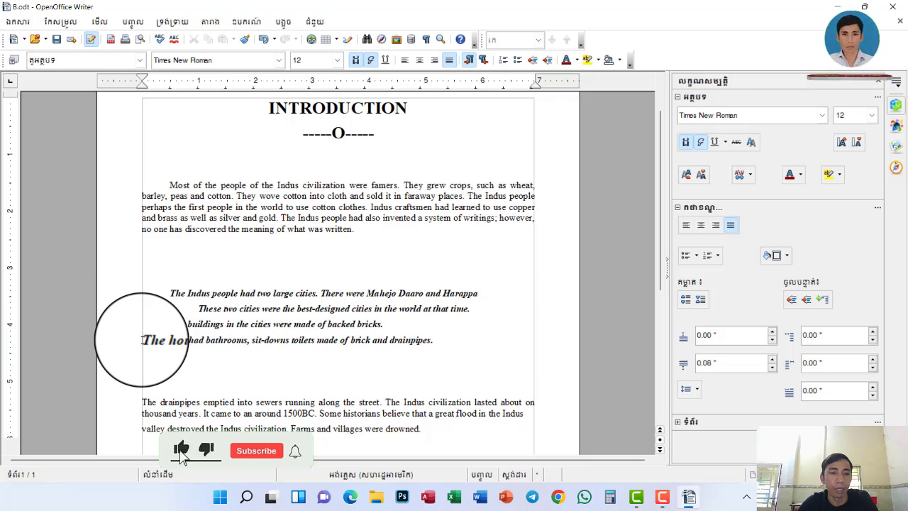
key("Tab")
key("Tab")
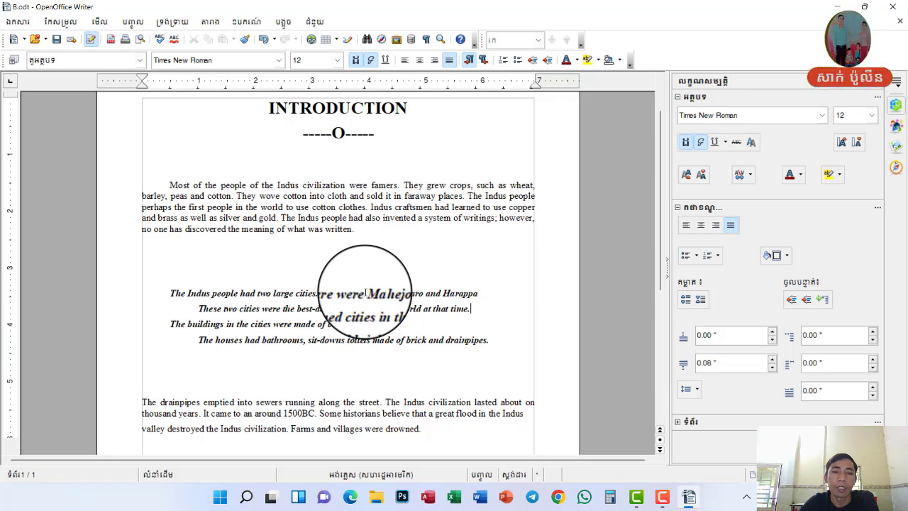
Open the character formatting dialog for the words "Mahejo Daaro and Harappa" and move it aside to uncover the text
left_click_drag(366, 293, 479, 295)
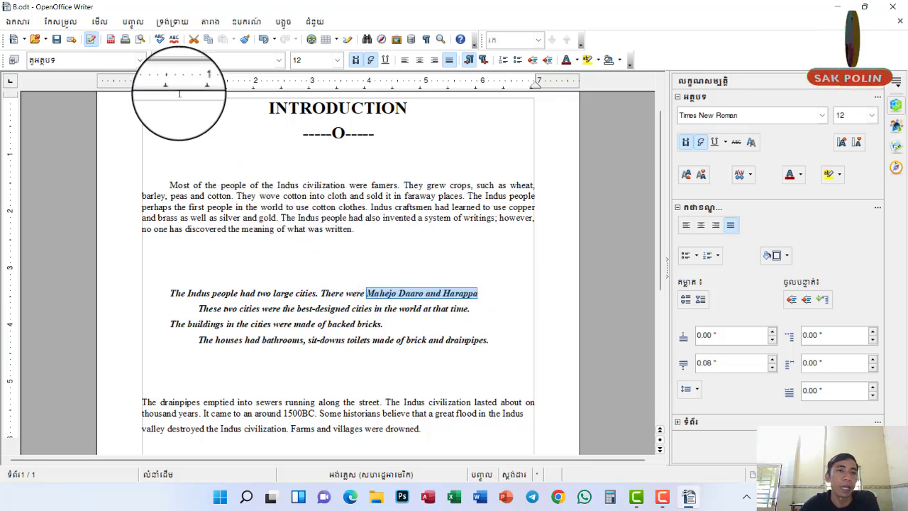
left_click(173, 23)
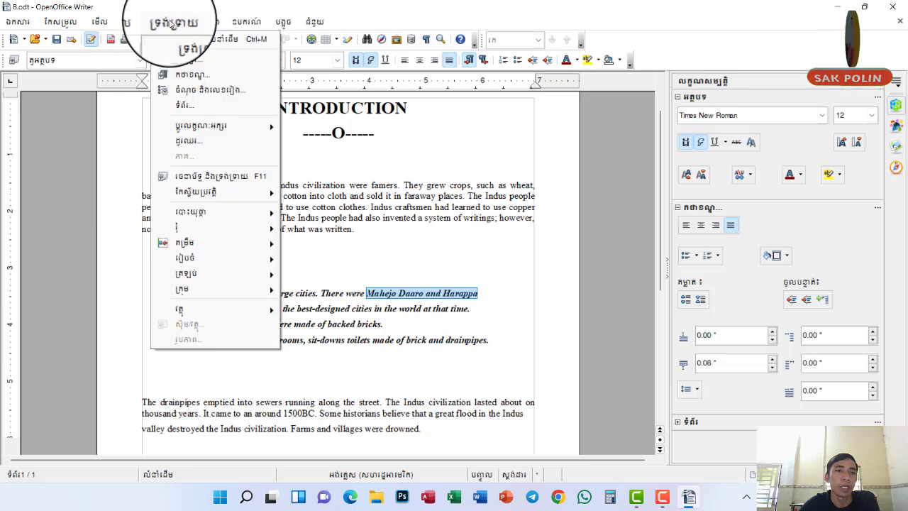
left_click(186, 62)
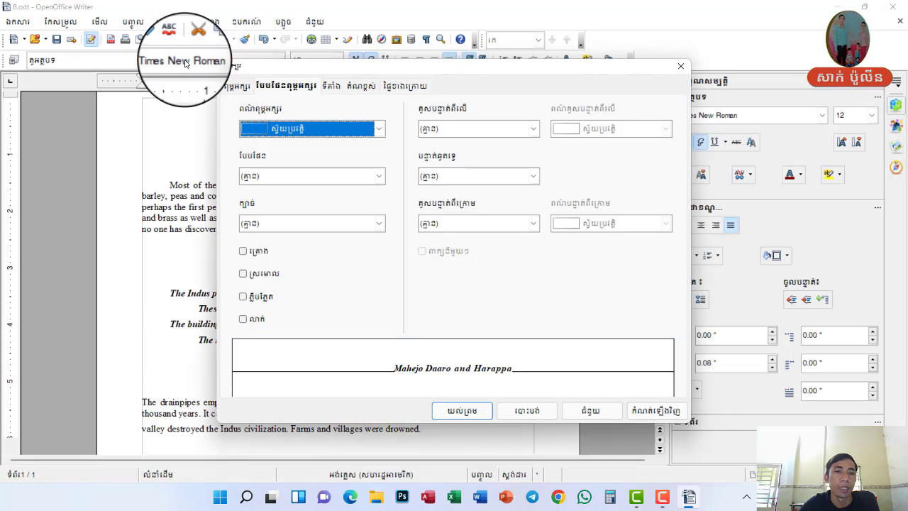
left_click_drag(277, 72, 413, 83)
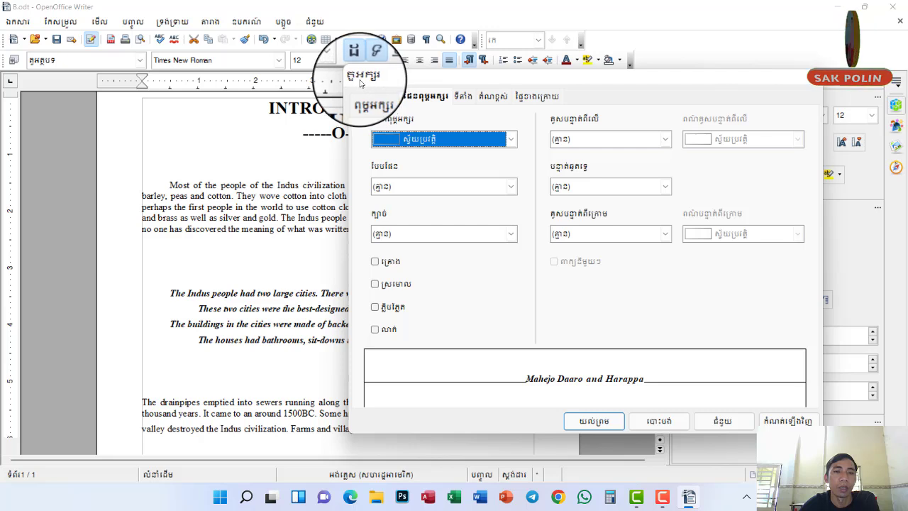
Review the font, font effects, position, hyperlink and background settings in the character formatting dialog
left_click(367, 102)
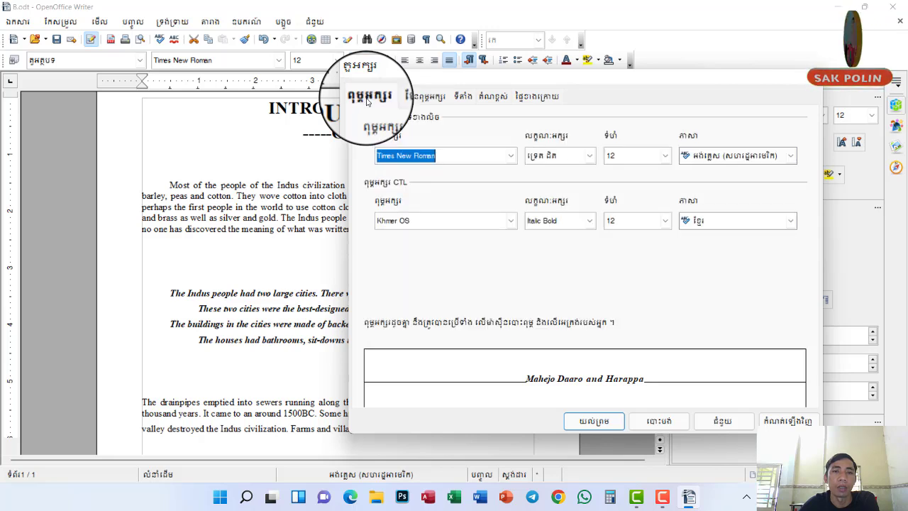
left_click(409, 99)
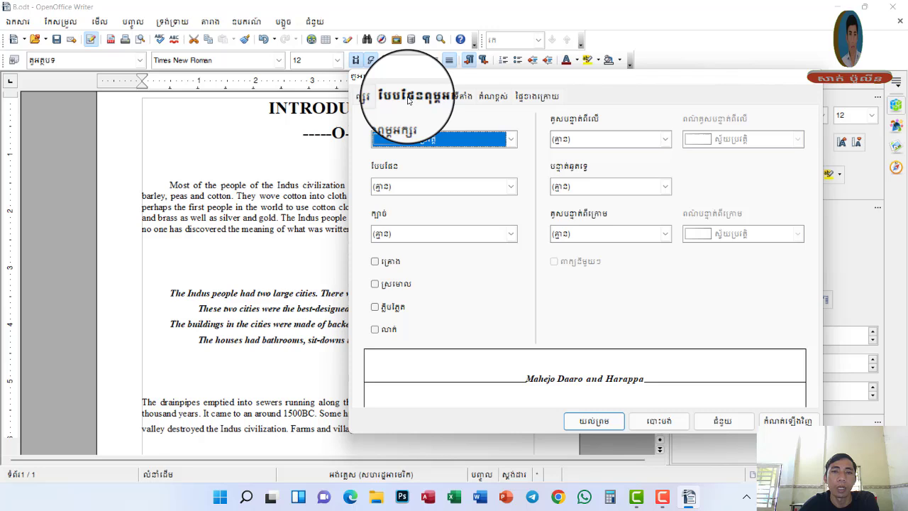
left_click(462, 99)
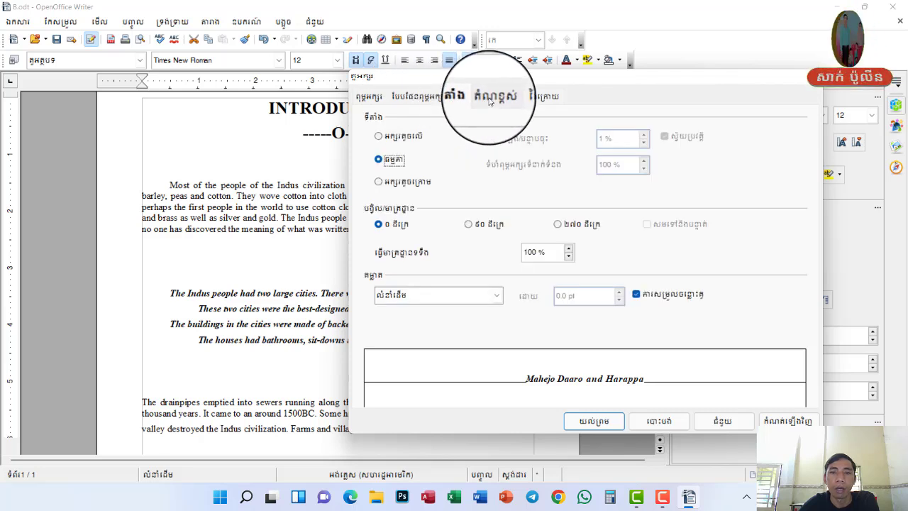
left_click(494, 96)
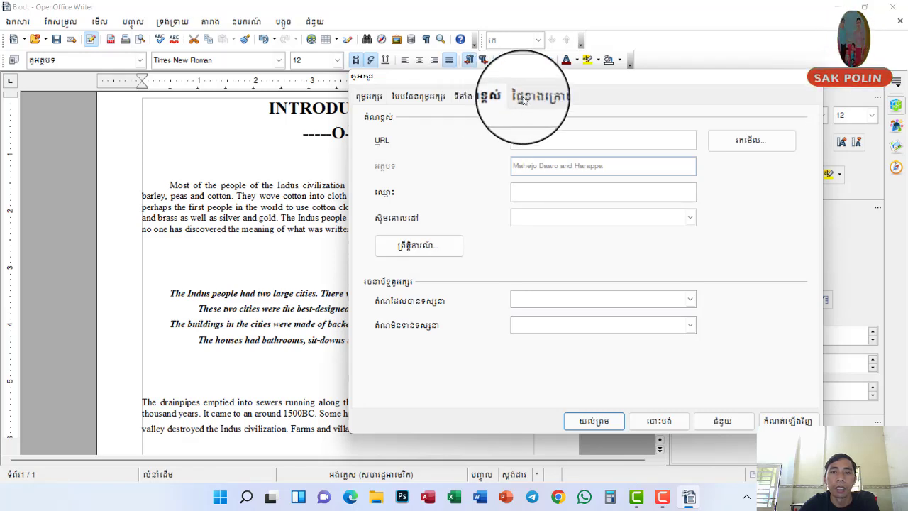
left_click(523, 100)
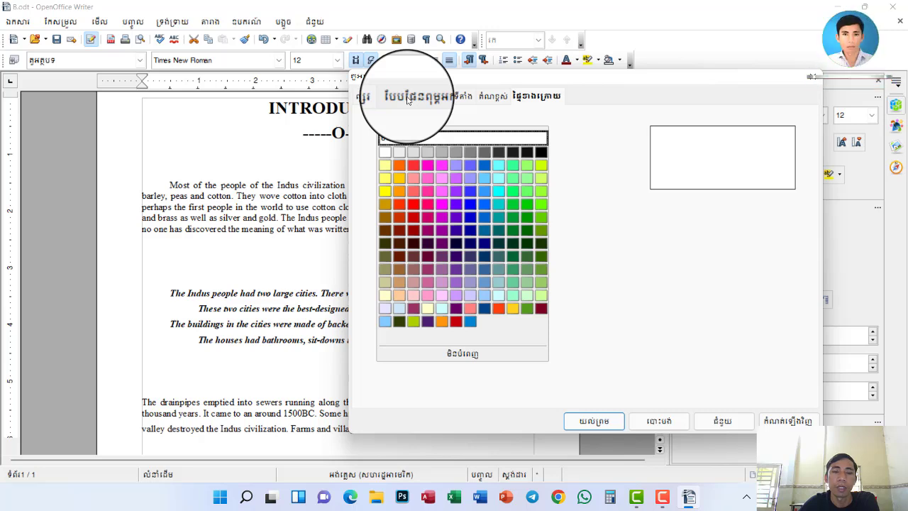
left_click(461, 102)
left_click(486, 102)
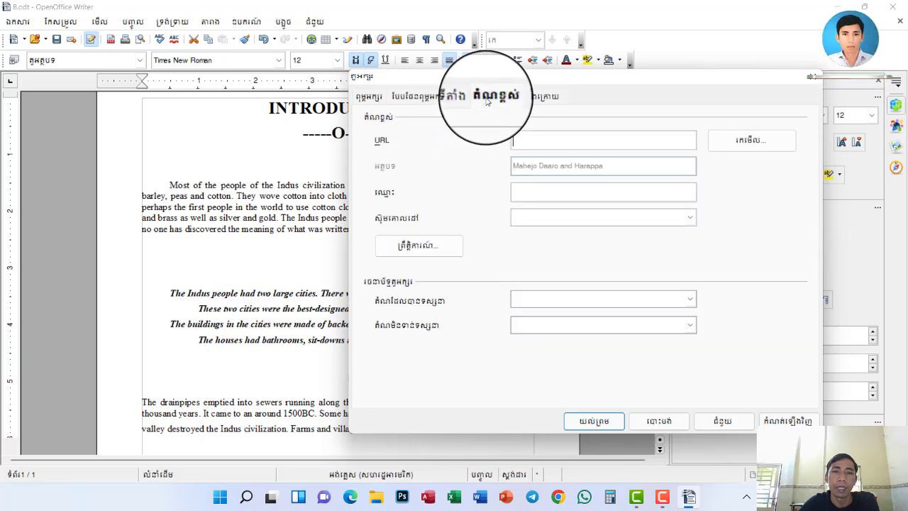
Apply a single-line strikethrough (តែមួយ) to the words "Mahejo Daaro and Harappa"
left_click(409, 98)
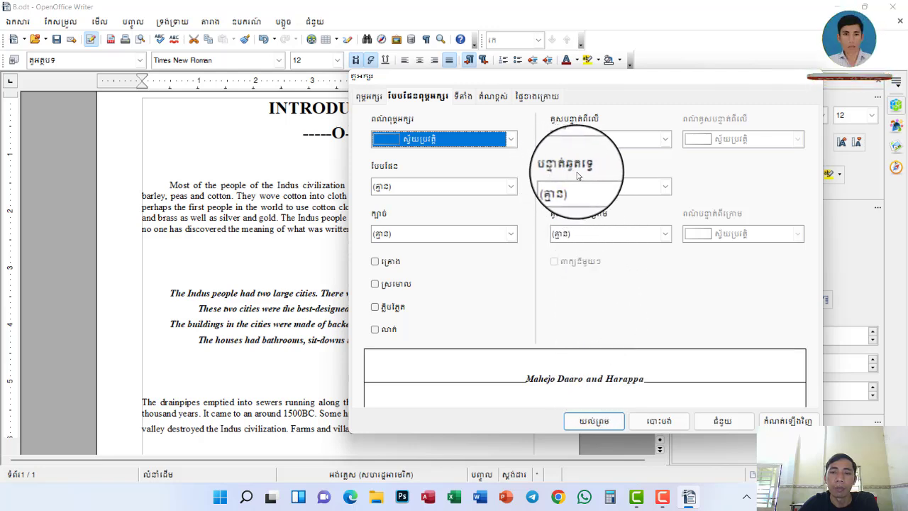
left_click(666, 187)
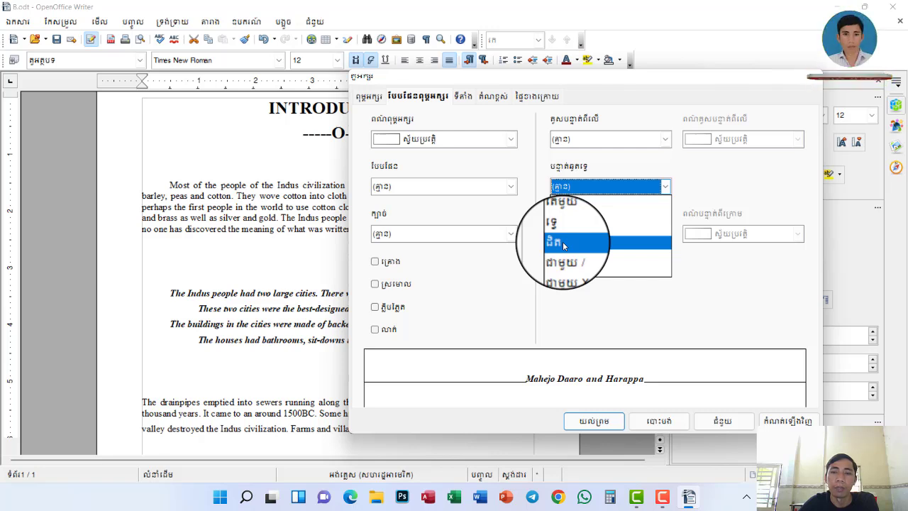
scroll(564, 245, "up", 2)
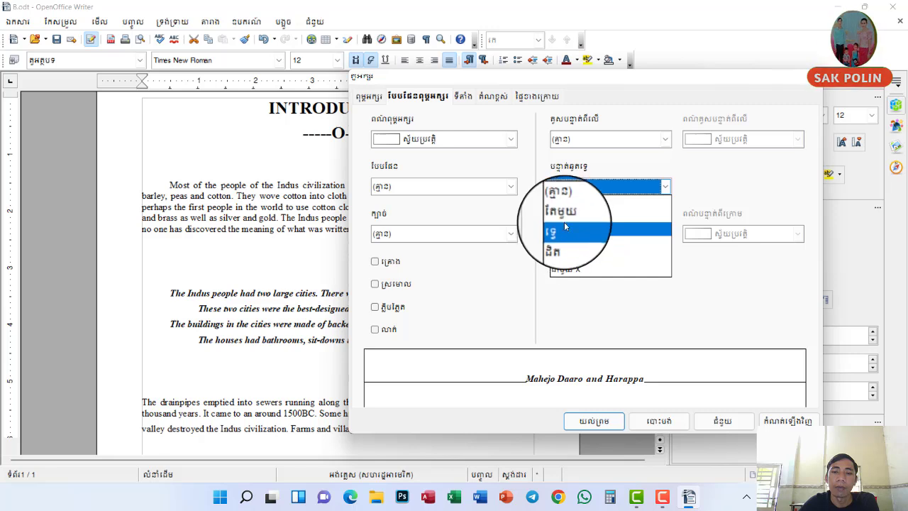
left_click(564, 218)
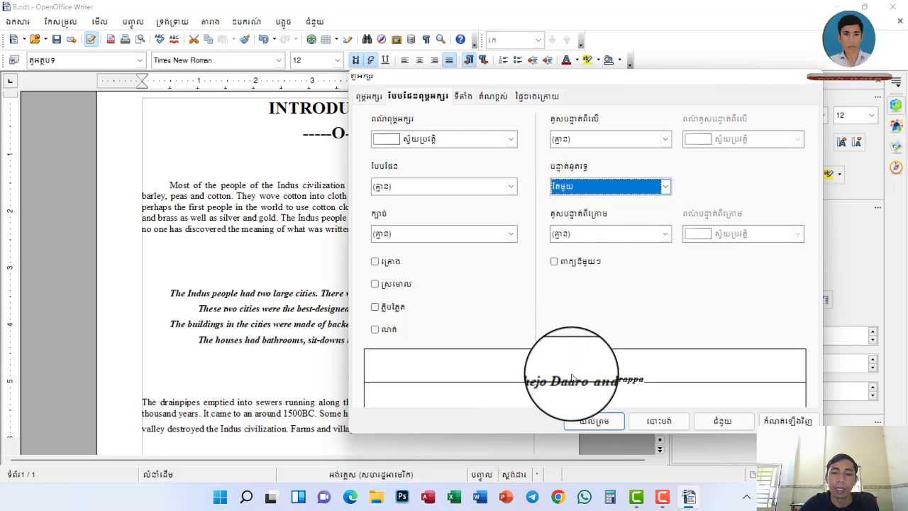
left_click(666, 187)
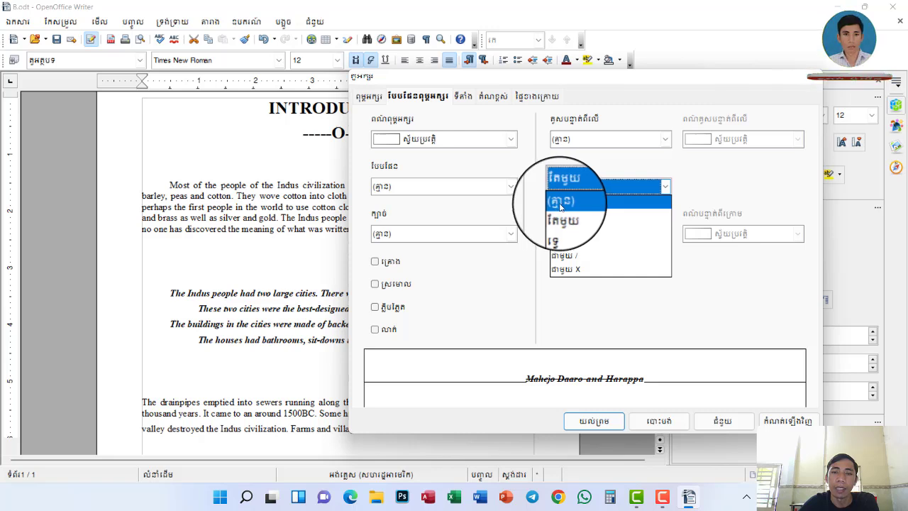
left_click(558, 204)
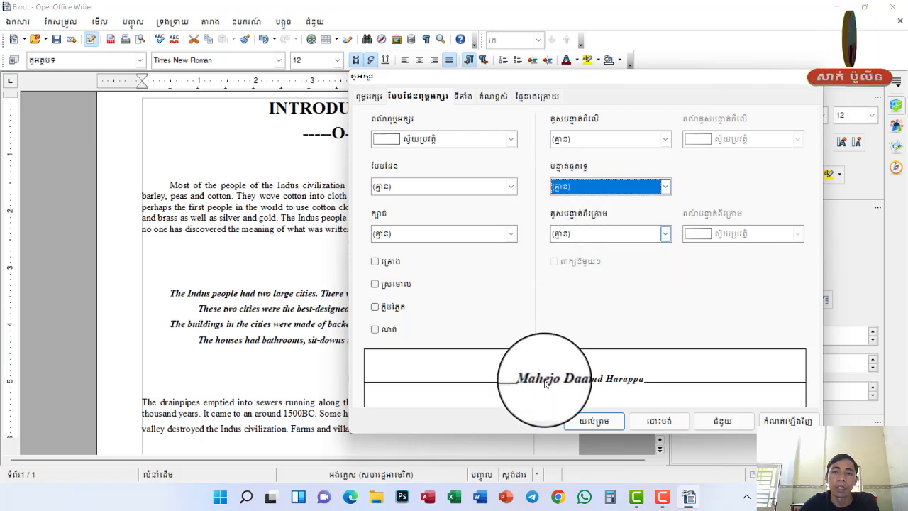
left_click(665, 188)
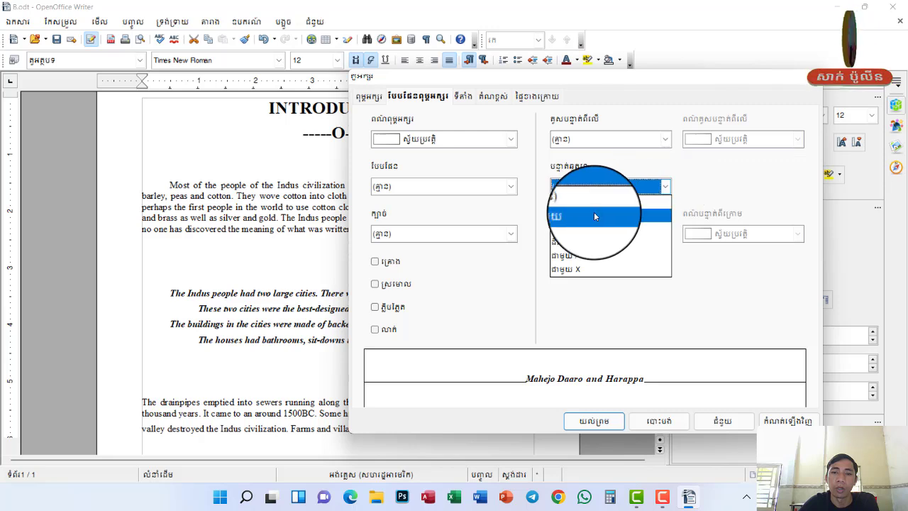
left_click(556, 222)
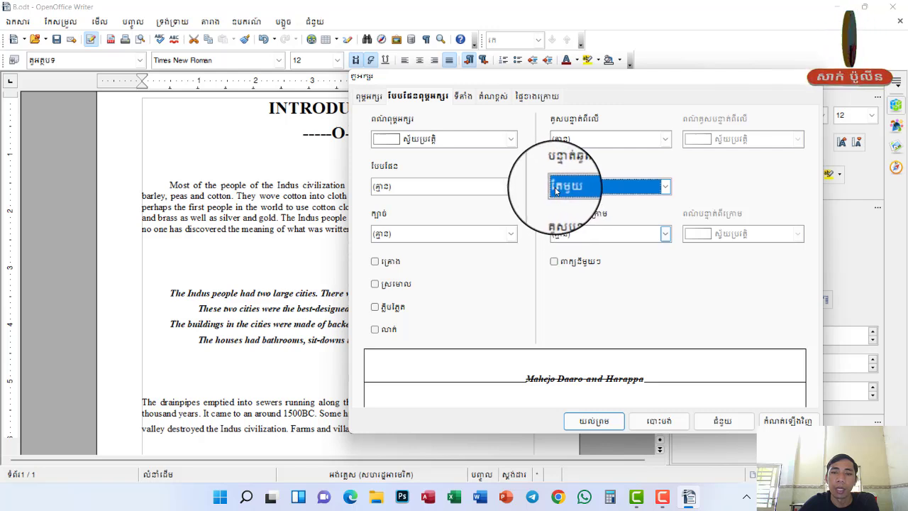
left_click(588, 423)
left_click(461, 313)
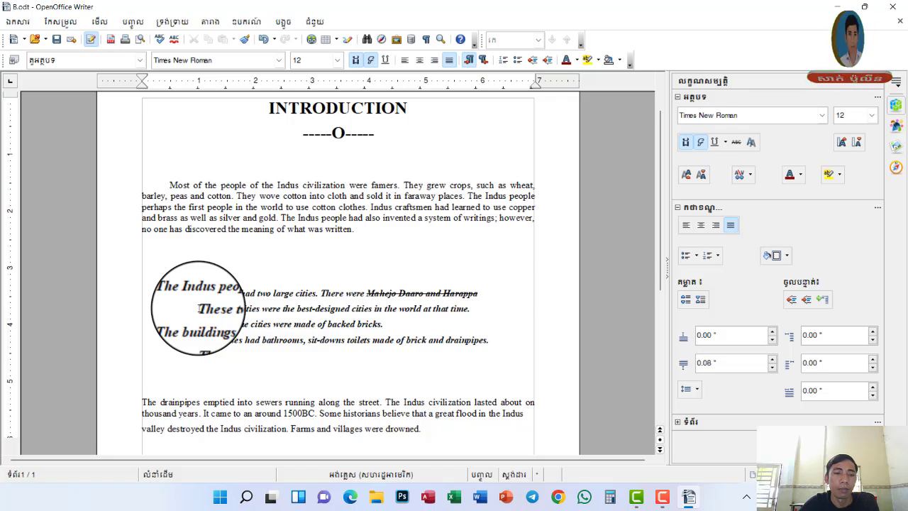
Choose a dashed underline (ដាច់ៗ) in the character formatting of the line "These two cities were the best-designed cities in the world at that time."
left_click_drag(199, 309, 472, 312)
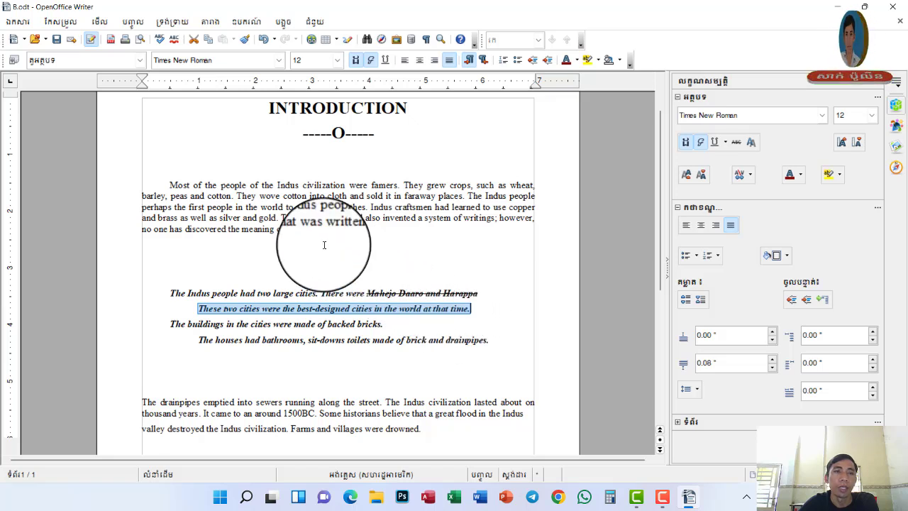
left_click(172, 24)
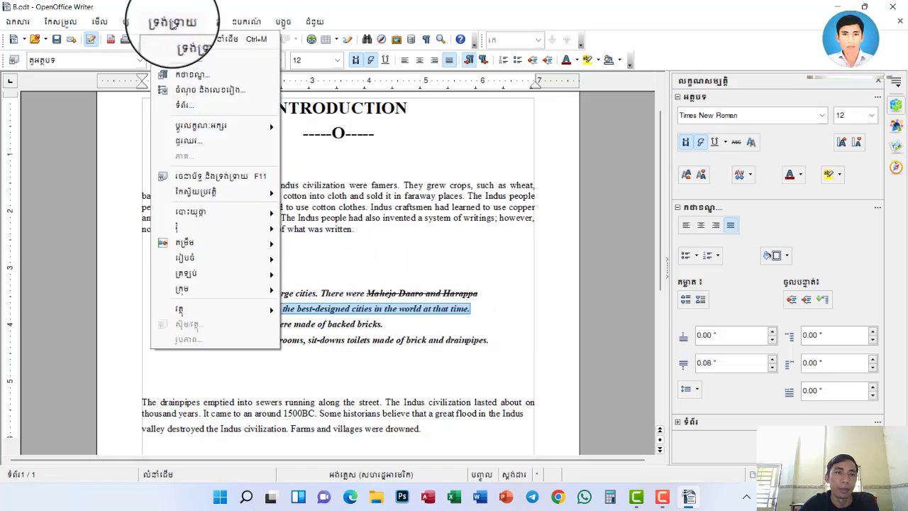
left_click(184, 65)
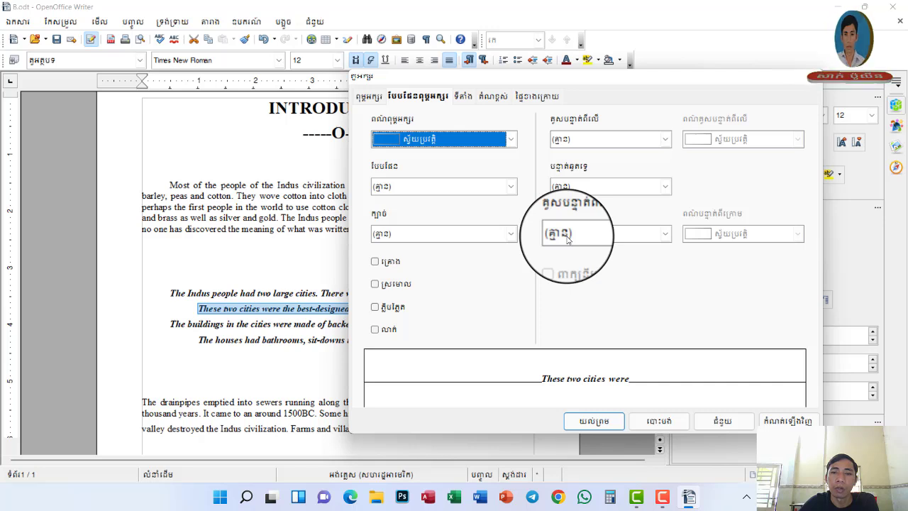
left_click(666, 235)
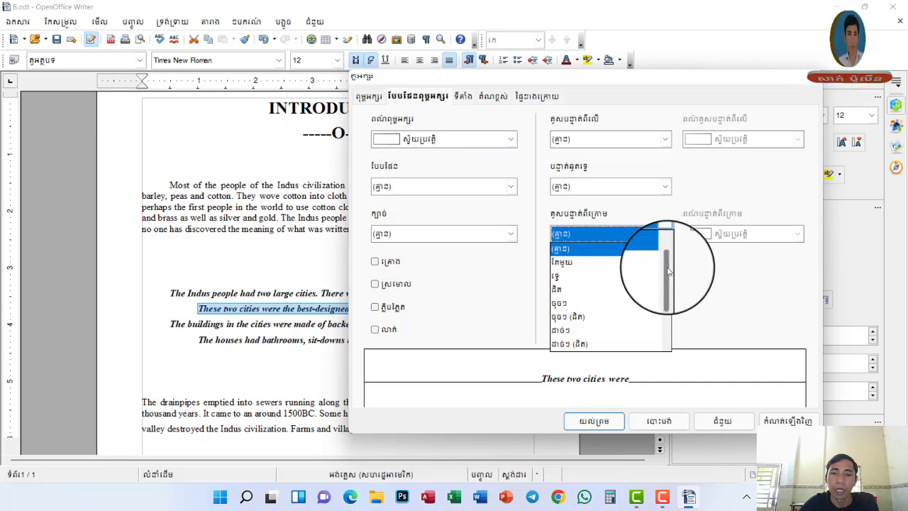
mouse_move(667, 267)
left_mouse_down()
mouse_move(669, 323)
mouse_move(667, 254)
mouse_move(669, 276)
left_mouse_up()
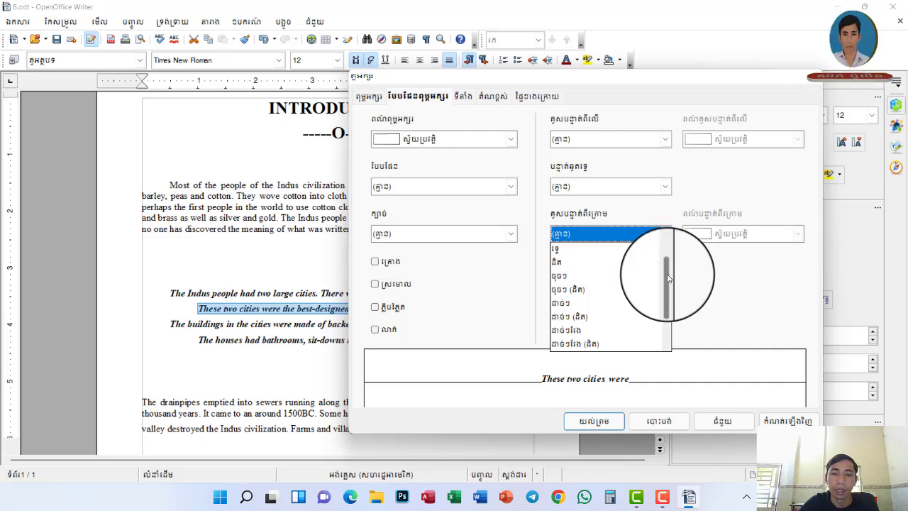
left_click(568, 303)
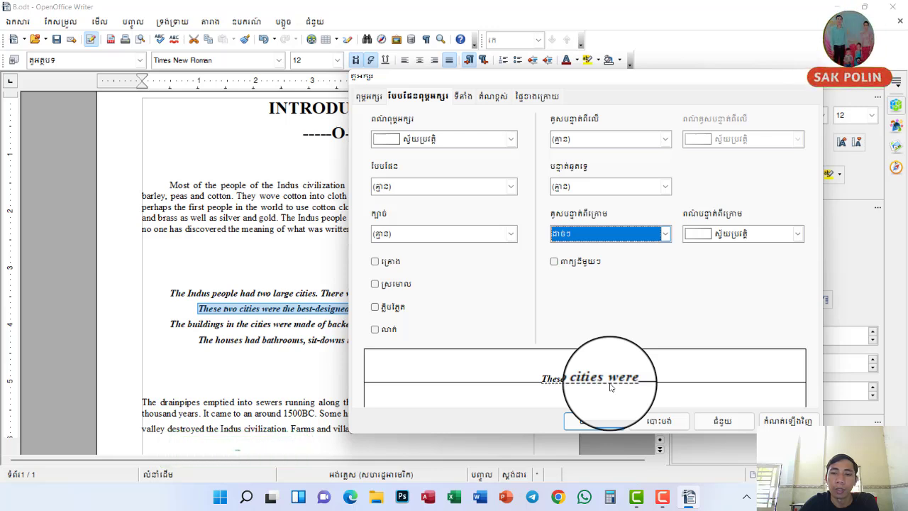
Change the underline style of the "These two cities" line to double (ទ្វេ) and apply the formatting
left_click(666, 236)
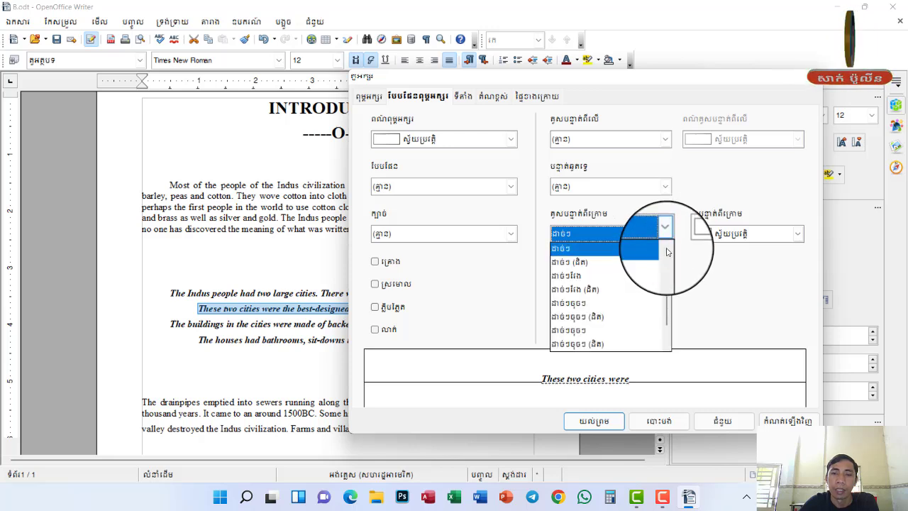
left_click_drag(667, 298, 667, 259)
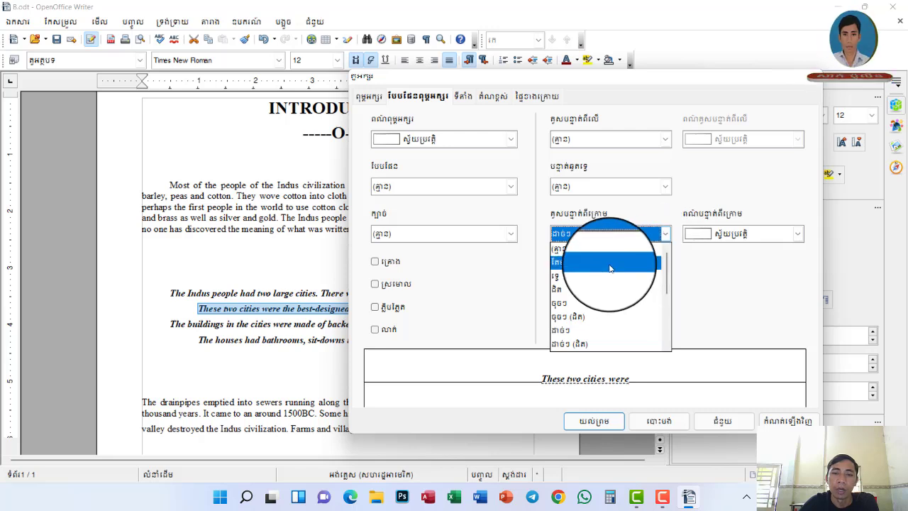
left_click(562, 278)
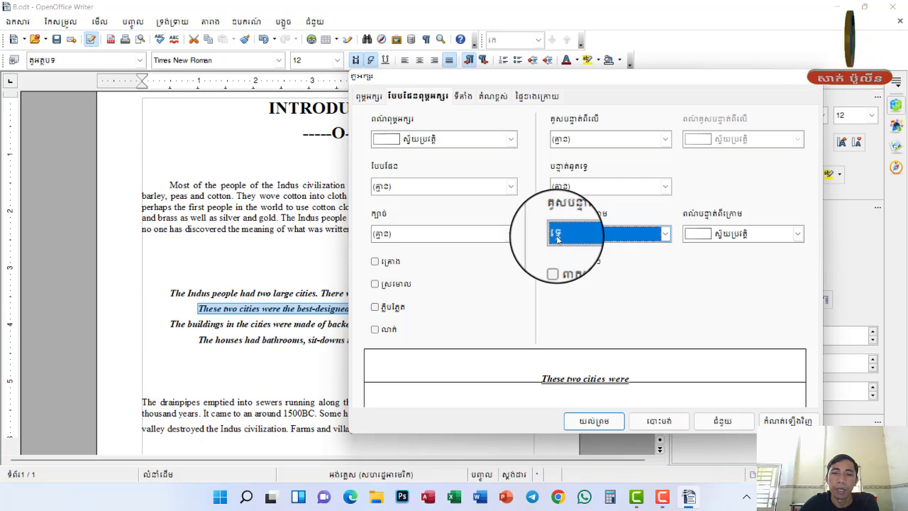
left_click(585, 424)
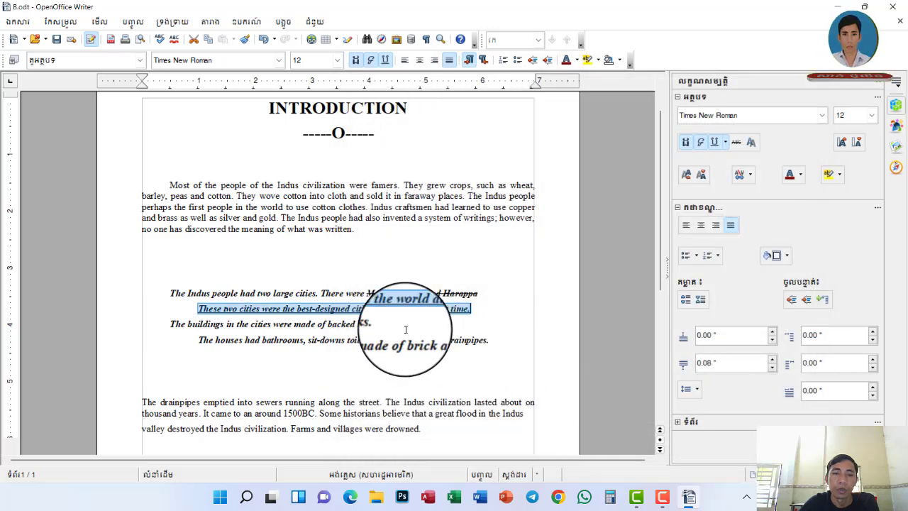
left_click(376, 324)
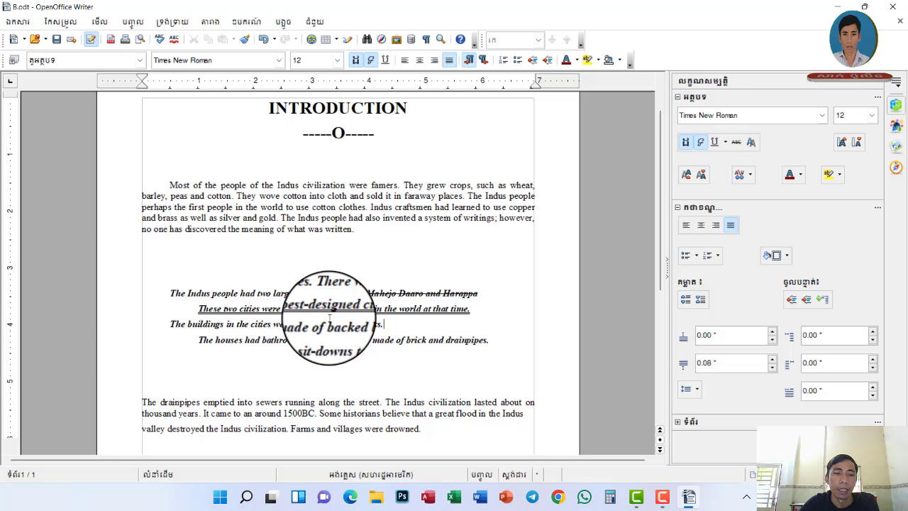
Apply a double-line strikethrough (ទ្វេ) to the last paragraph's opening text, from "The drainpipes emptied" through "thousand years."
scroll(293, 388, "down", 1)
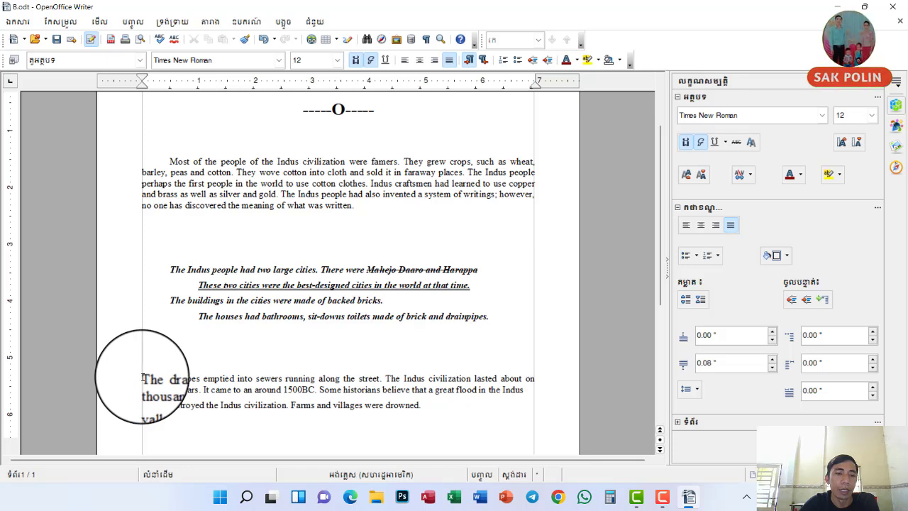
left_click_drag(143, 378, 535, 379)
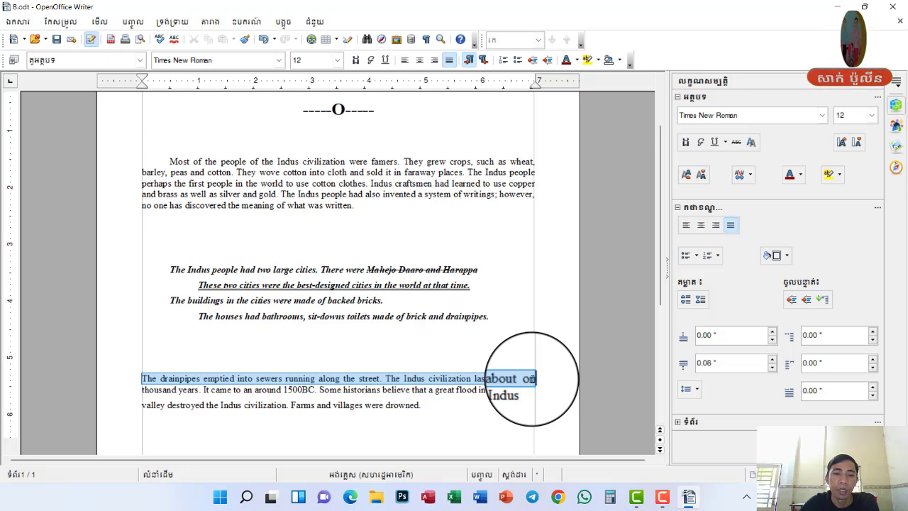
left_click_drag(532, 382, 531, 387)
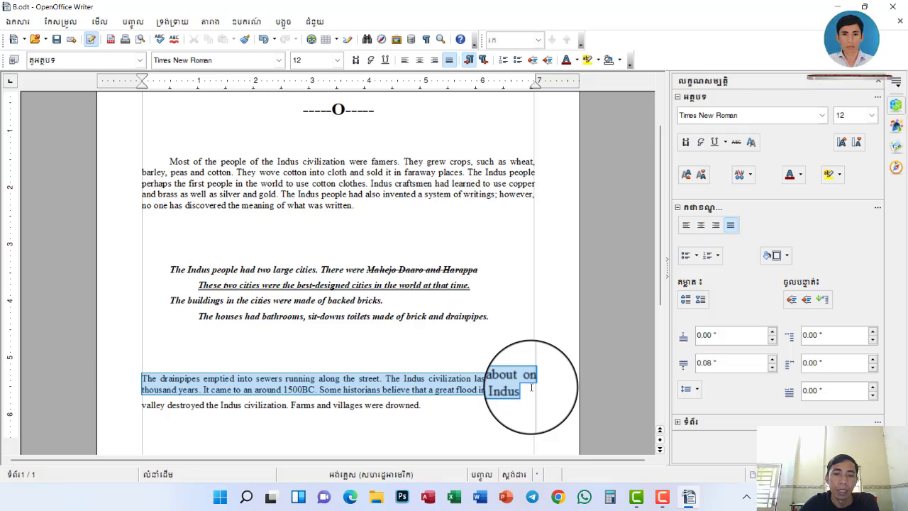
left_click_drag(532, 388, 201, 389)
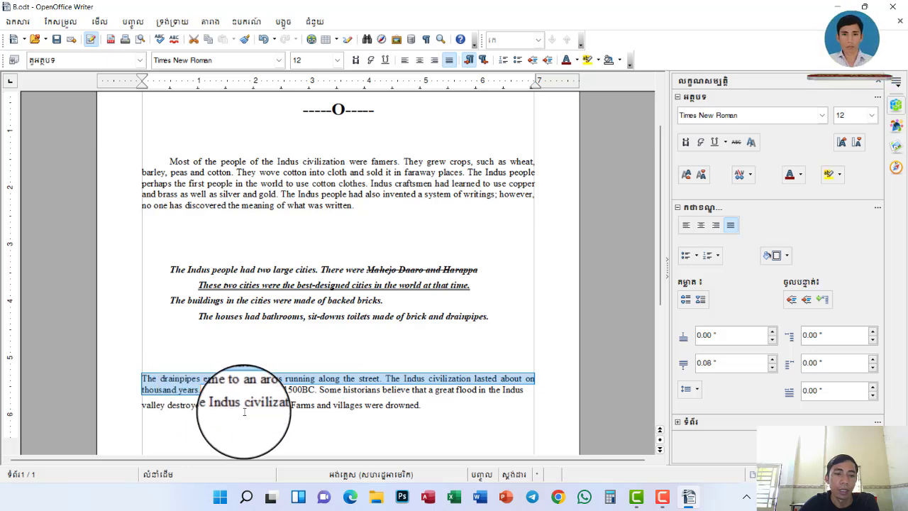
left_click(201, 391)
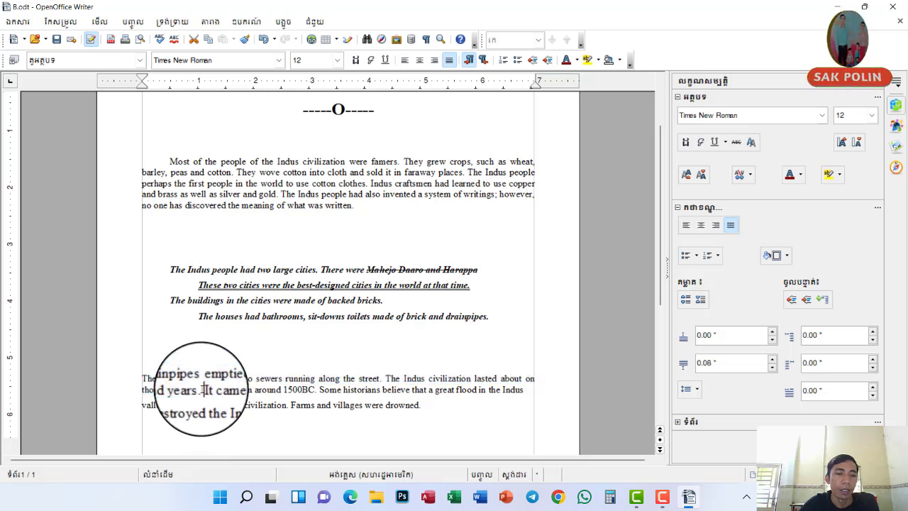
left_click_drag(201, 391, 142, 379)
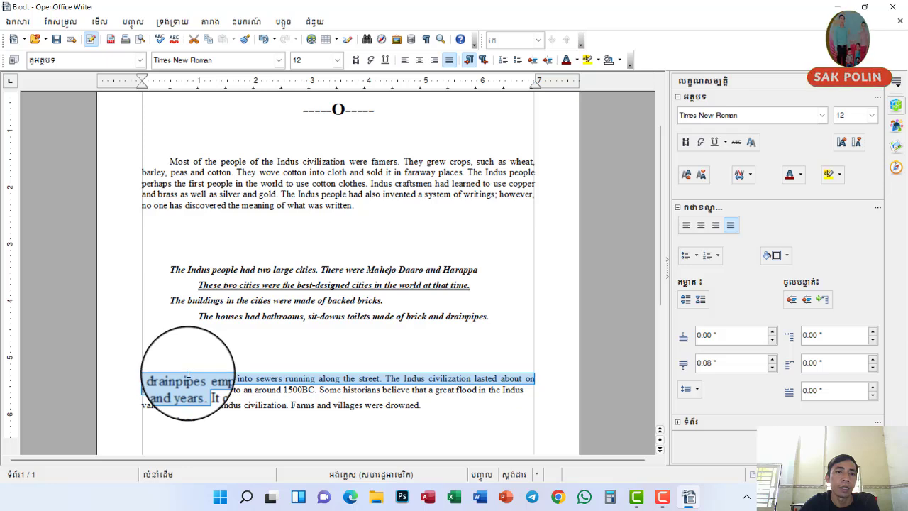
left_click(170, 25)
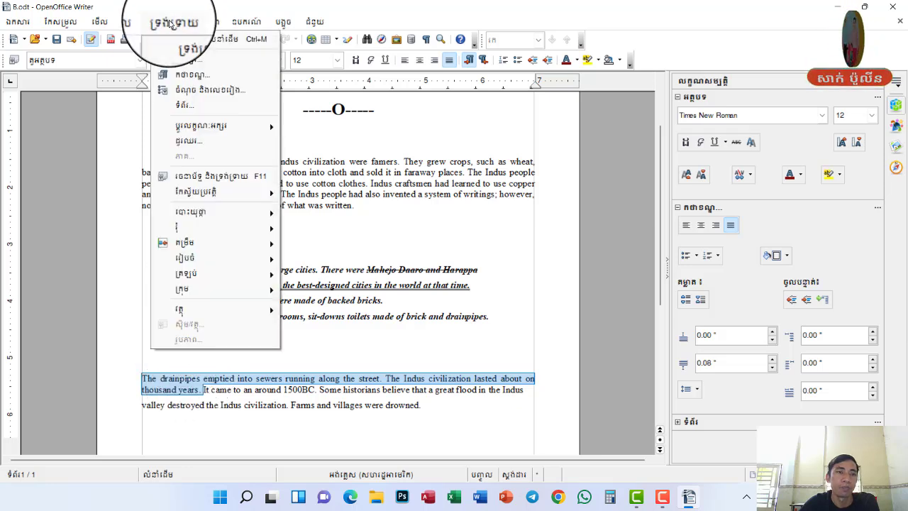
left_click(183, 63)
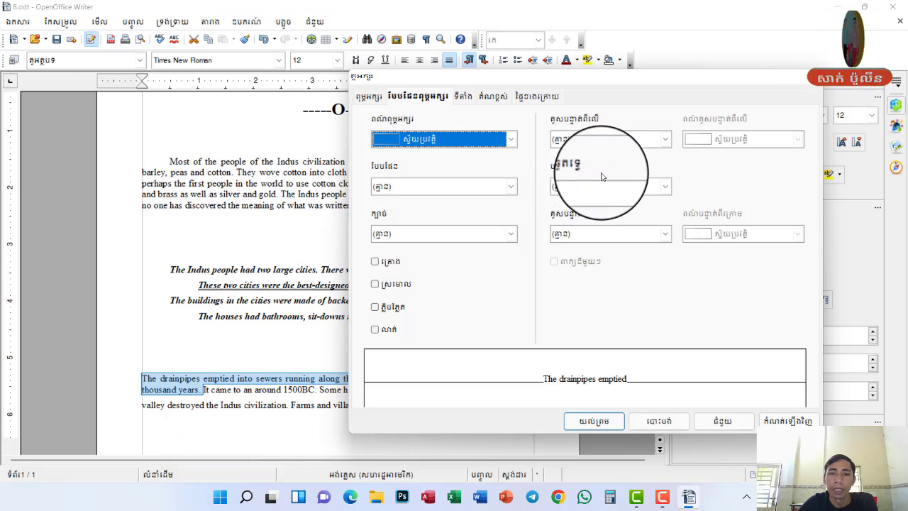
left_click(665, 186)
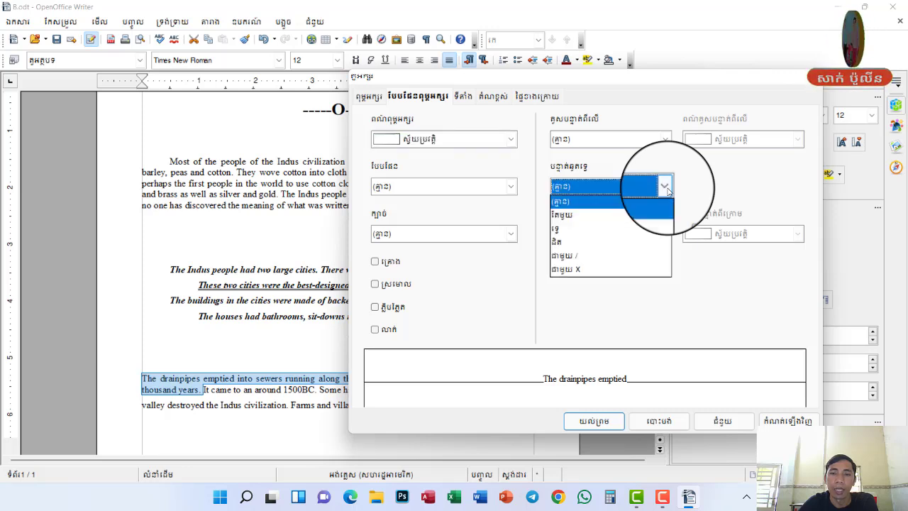
left_click(556, 230)
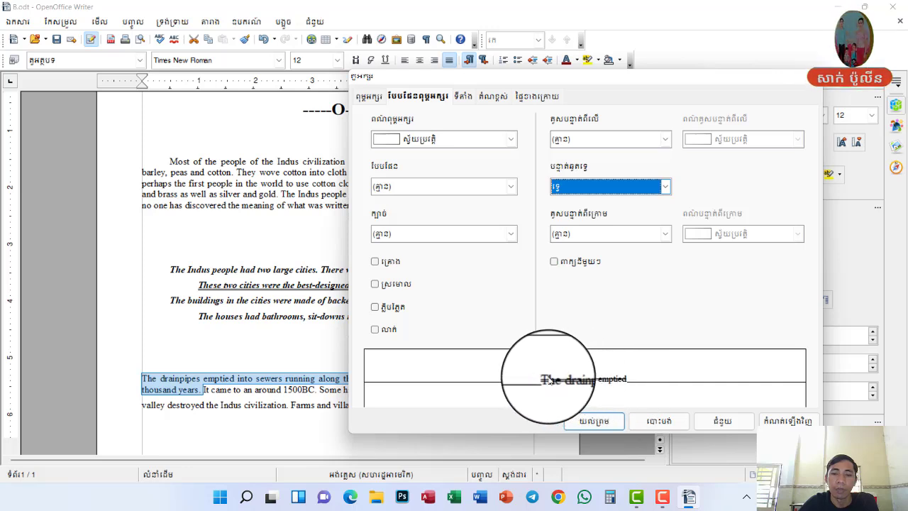
left_click(584, 422)
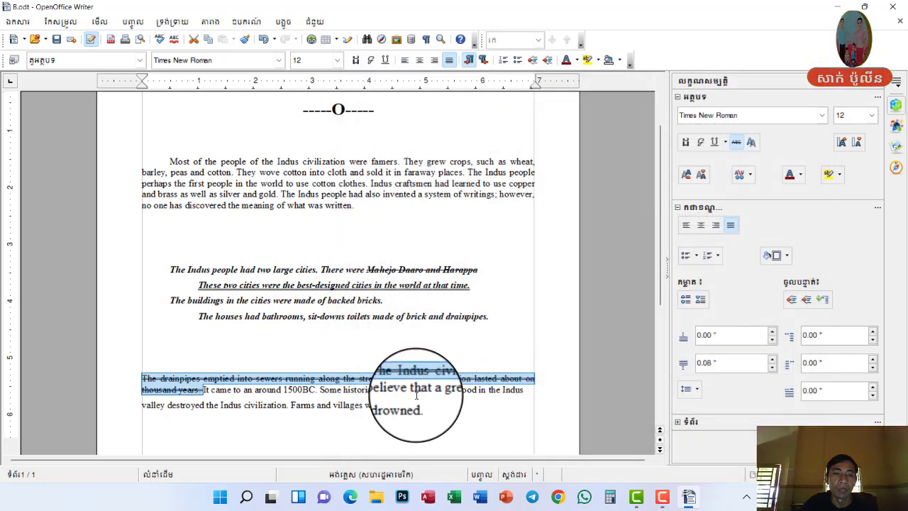
left_click(359, 389)
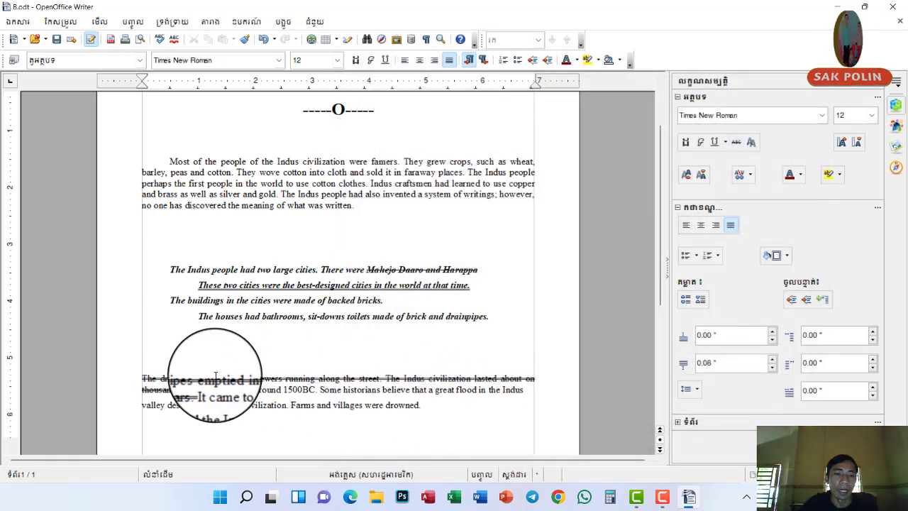